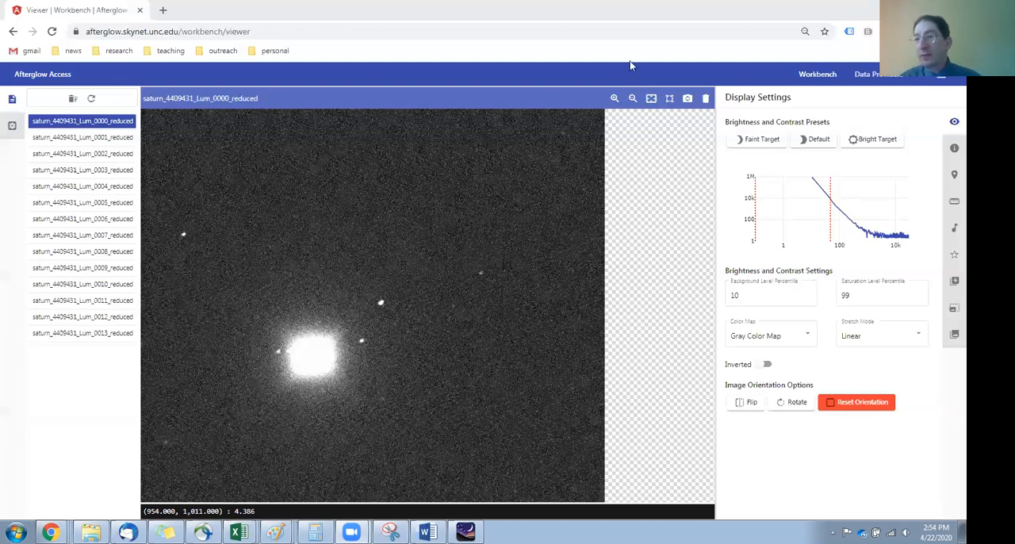
Step: Show the raw header data of saturn_4409431_Lum_0000_reduced in the file info and select its JD value
{"action": "left_click", "coordinate": [954, 152]}
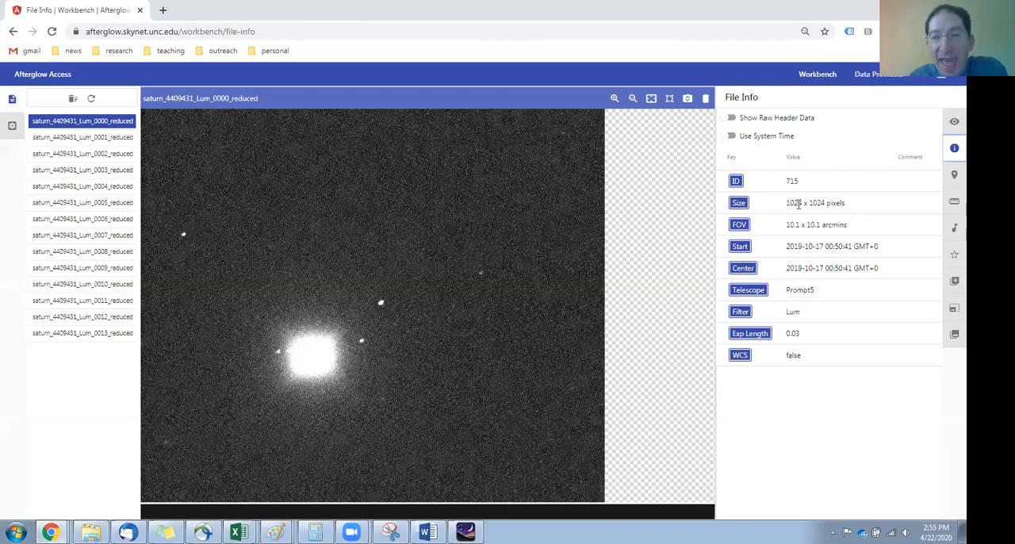
{"action": "left_click", "coordinate": [733, 119]}
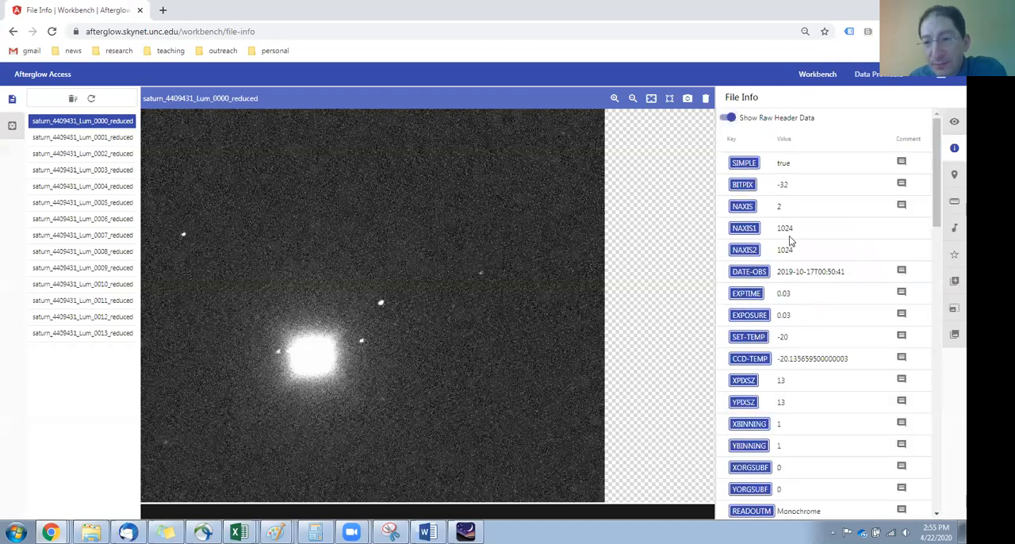
{"action": "scroll", "coordinate": [790, 240], "scroll_direction": "down", "scroll_amount": 5}
{"action": "scroll", "coordinate": [790, 241], "scroll_direction": "down", "scroll_amount": 2}
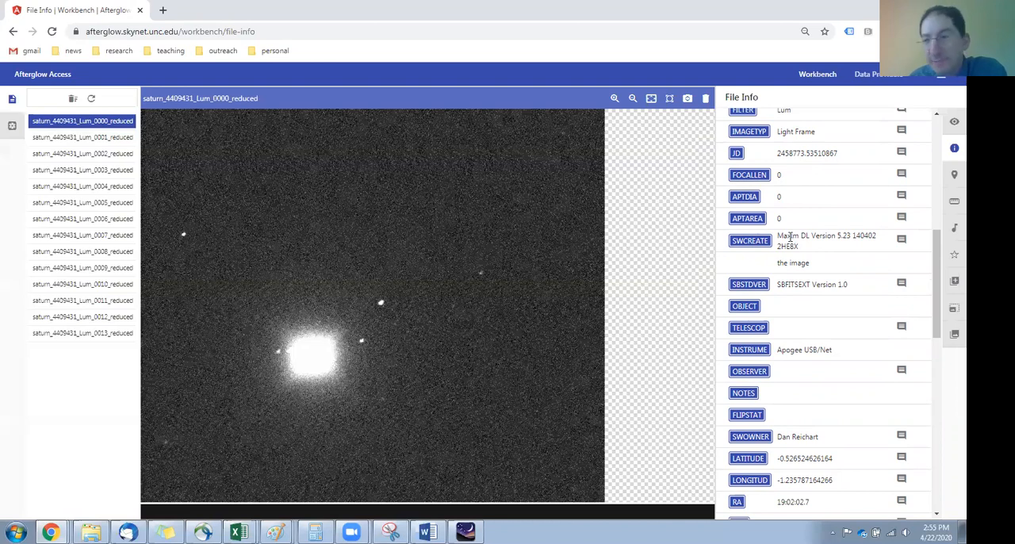
{"action": "scroll", "coordinate": [803, 240], "scroll_direction": "up", "scroll_amount": 2}
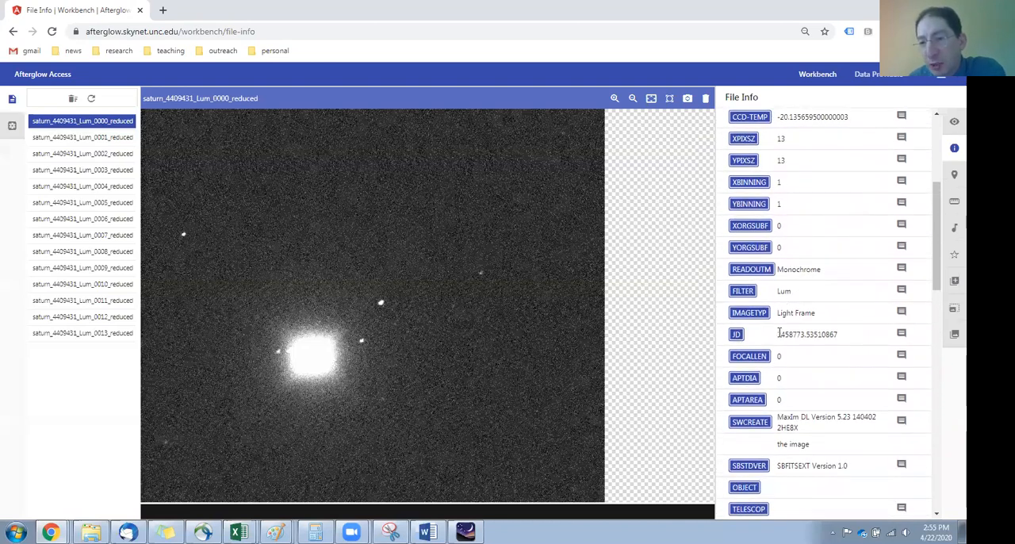
{"action": "left_click_drag", "start_coordinate": [779, 334], "coordinate": [843, 338]}
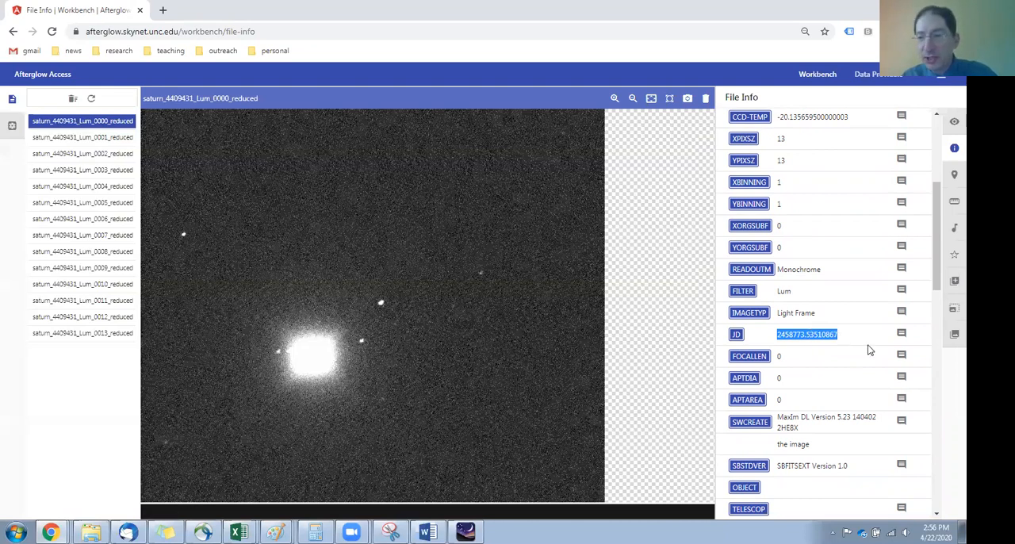
{"action": "left_click", "coordinate": [839, 339]}
{"action": "left_click_drag", "start_coordinate": [778, 335], "coordinate": [843, 341]}
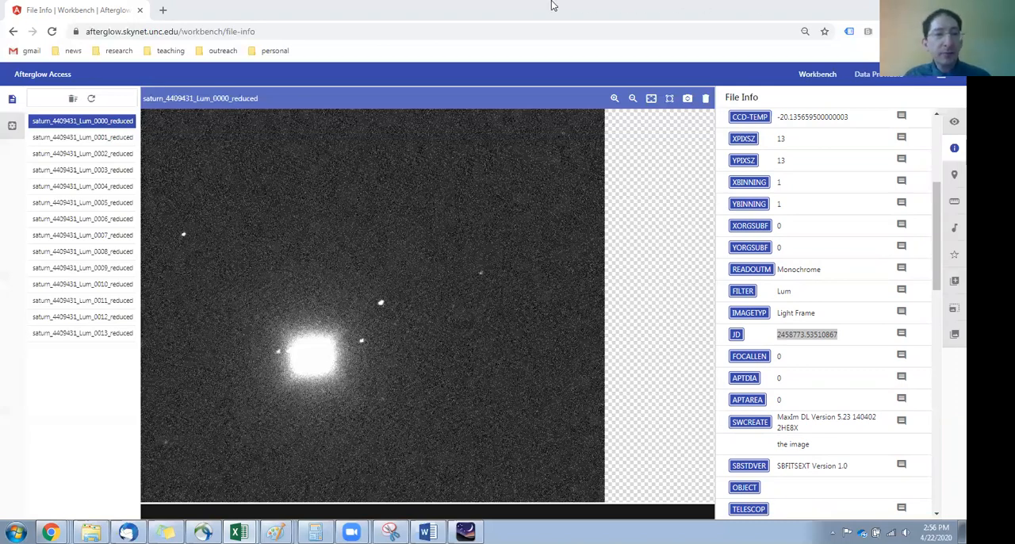
Step: Display saturn_4409431_Lum_0001_reduced and select the JD value in its raw header data
{"action": "left_click", "coordinate": [97, 139]}
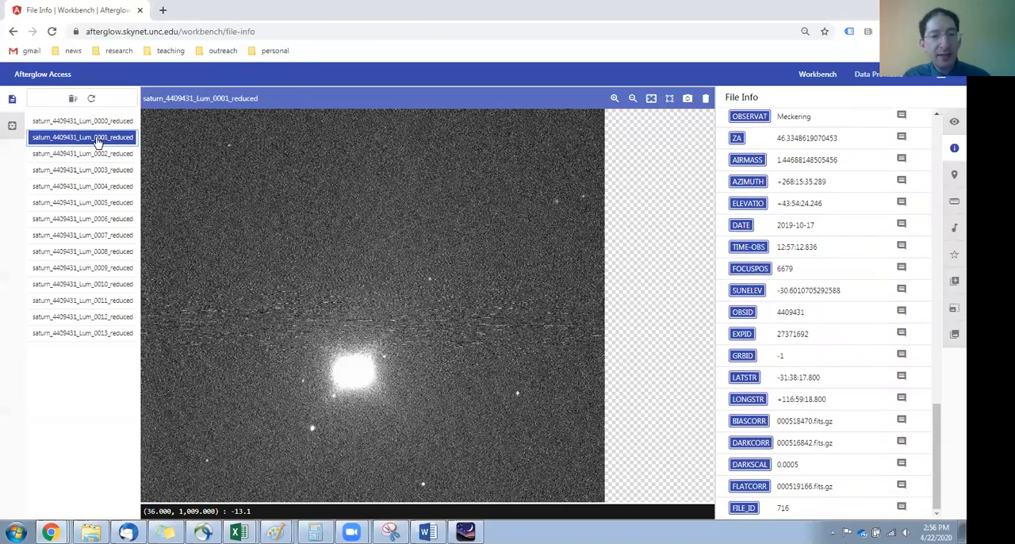
{"action": "scroll", "coordinate": [850, 334], "scroll_direction": "up", "scroll_amount": 4}
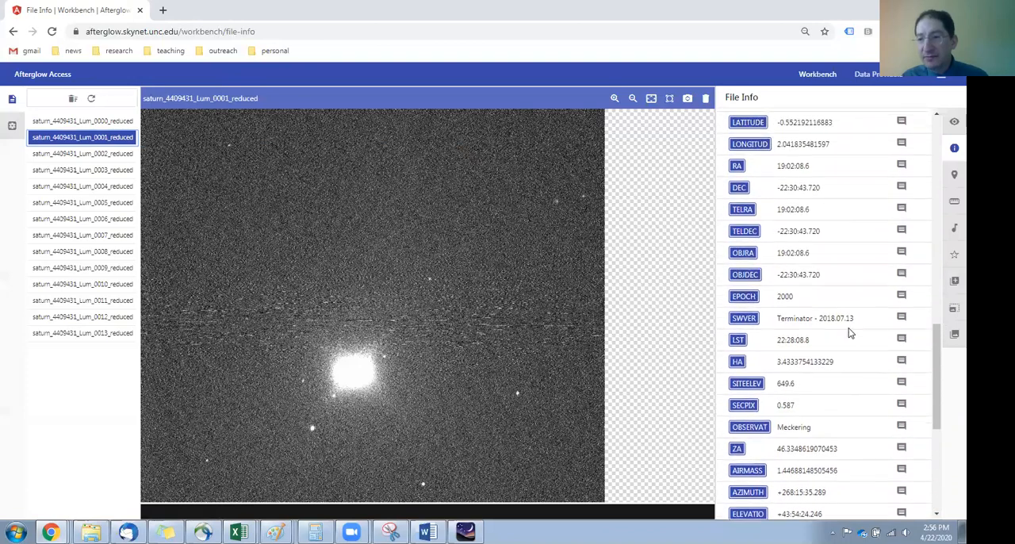
{"action": "scroll", "coordinate": [849, 333], "scroll_direction": "up", "scroll_amount": 1}
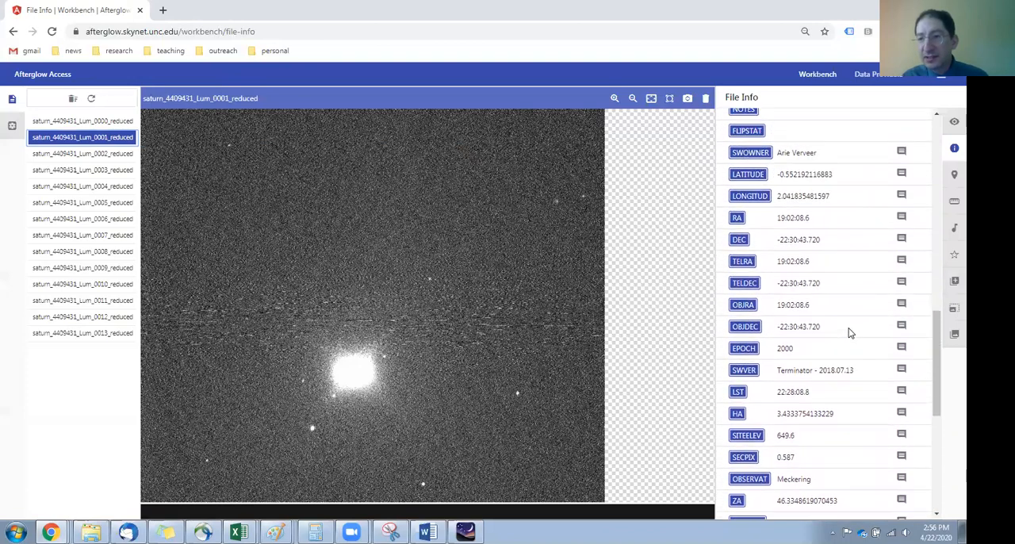
{"action": "scroll", "coordinate": [849, 333], "scroll_direction": "down", "scroll_amount": 1}
{"action": "scroll", "coordinate": [841, 339], "scroll_direction": "down", "scroll_amount": 5}
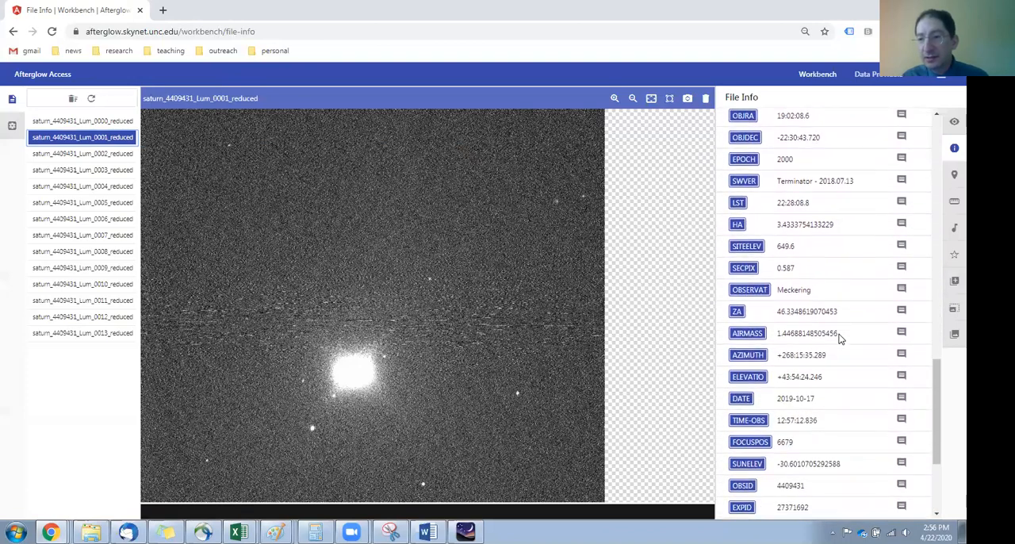
{"action": "scroll", "coordinate": [841, 339], "scroll_direction": "up", "scroll_amount": 9}
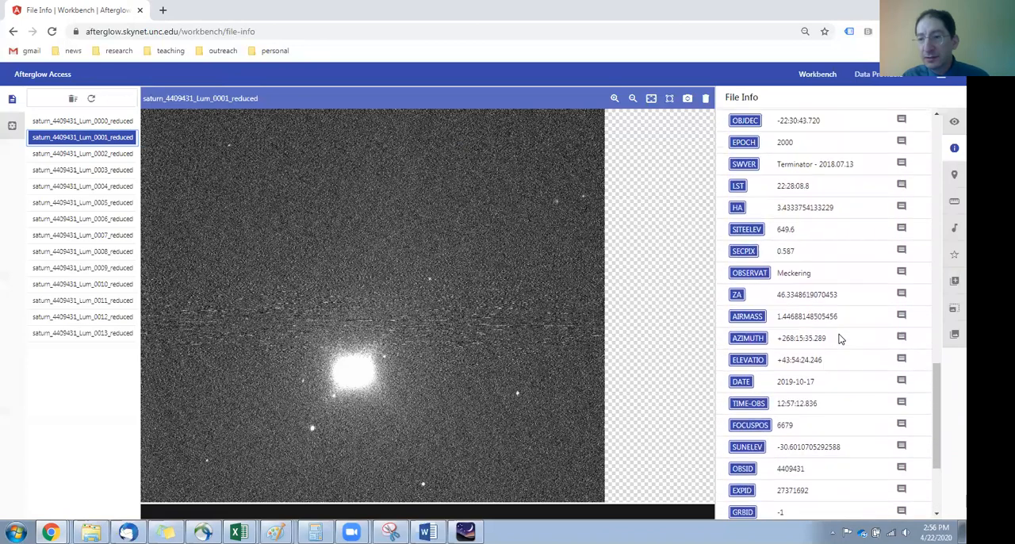
{"action": "scroll", "coordinate": [842, 339], "scroll_direction": "up", "scroll_amount": 1}
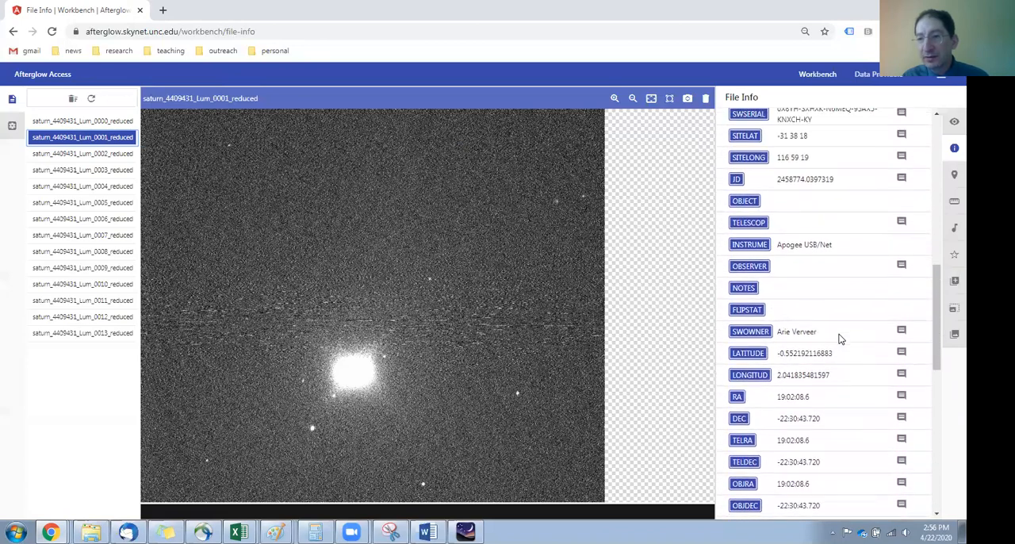
{"action": "left_click_drag", "start_coordinate": [778, 182], "coordinate": [840, 188]}
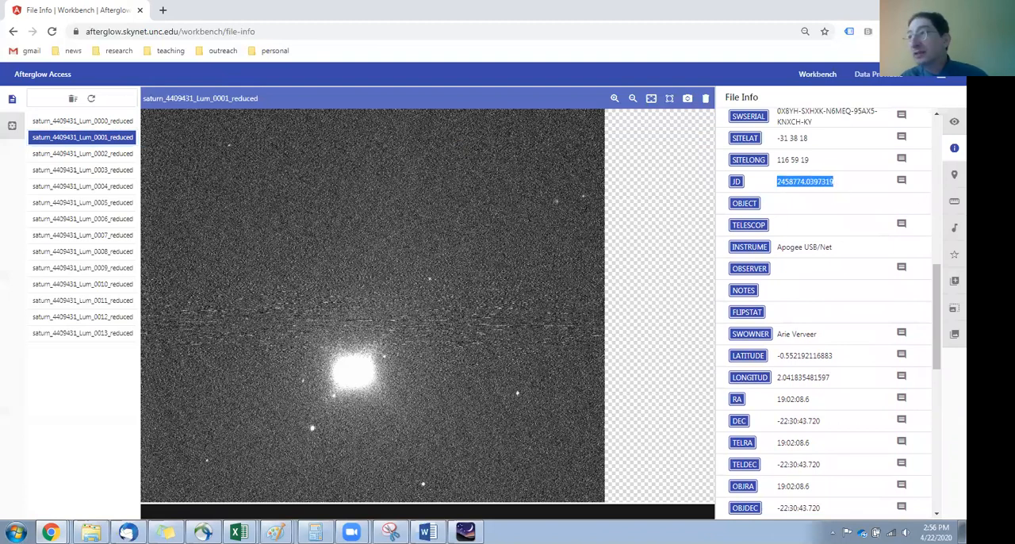
{"action": "key", "text": "alt+Tab"}
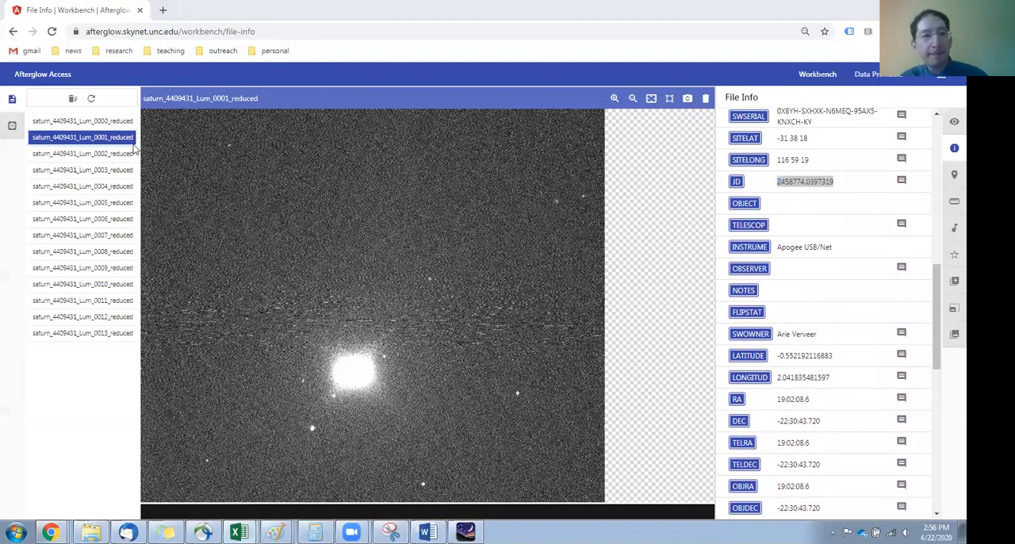
Step: Display saturn_4409431_Lum_0002_reduced and select the JD value in its raw header data
{"action": "left_click", "coordinate": [96, 154]}
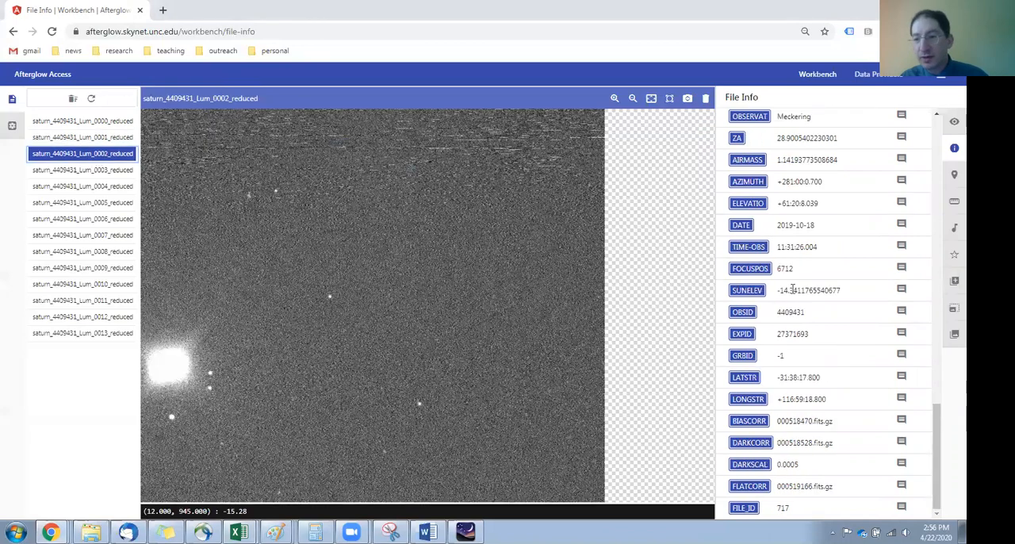
{"action": "scroll", "coordinate": [792, 289], "scroll_direction": "up", "scroll_amount": 10}
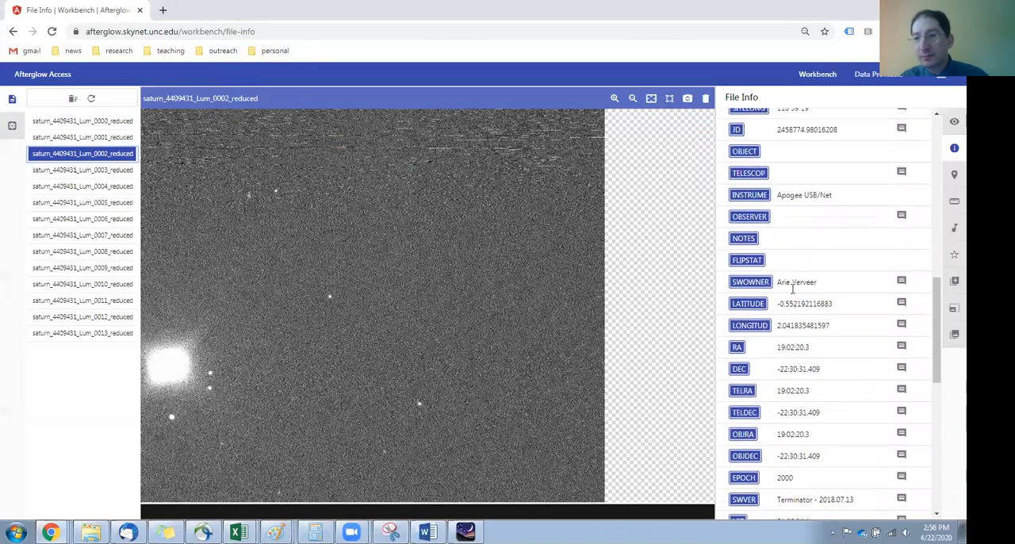
{"action": "scroll", "coordinate": [793, 290], "scroll_direction": "up", "scroll_amount": 1}
{"action": "left_click_drag", "start_coordinate": [778, 182], "coordinate": [841, 185]}
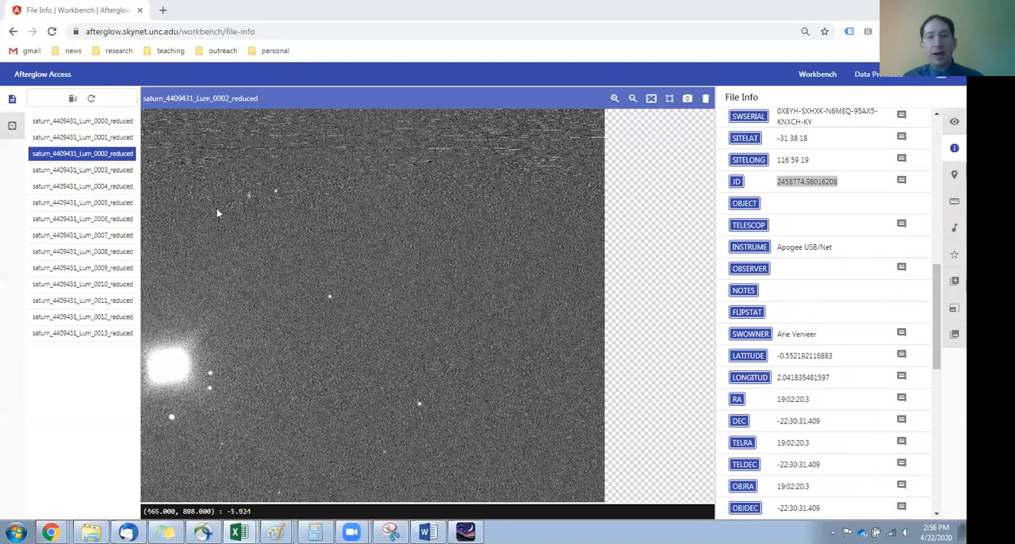
Step: Reopen saturn_4409431_Lum_0000_reduced and adjust its saturation level percentile to 99.7245 in the display settings
{"action": "left_click", "coordinate": [48, 124]}
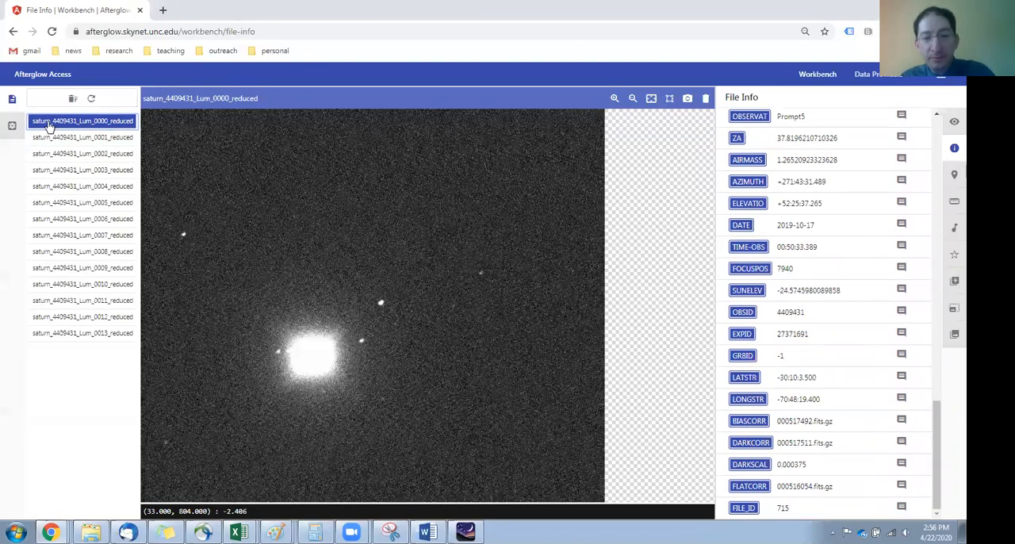
{"action": "left_click", "coordinate": [955, 123]}
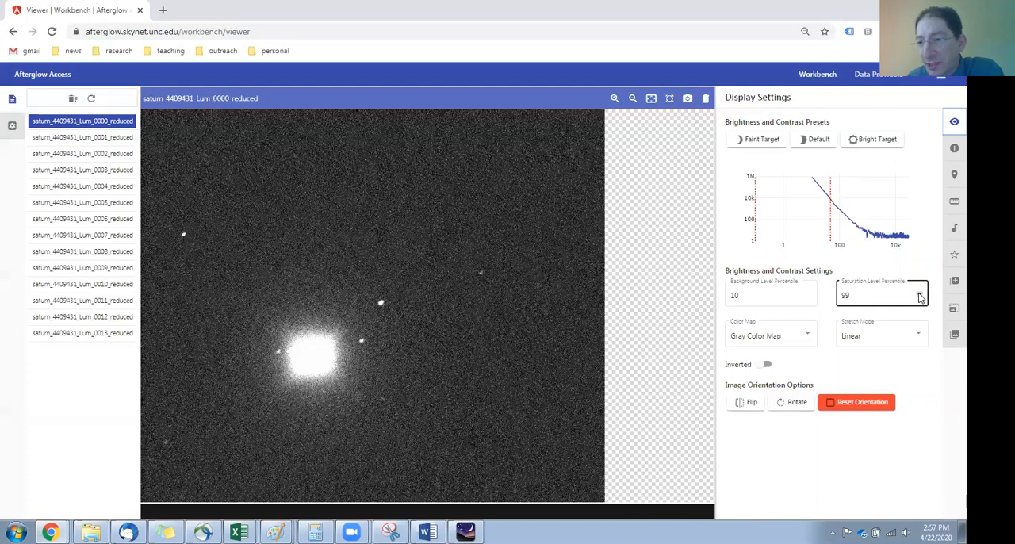
{"action": "type", "text": ".1"}
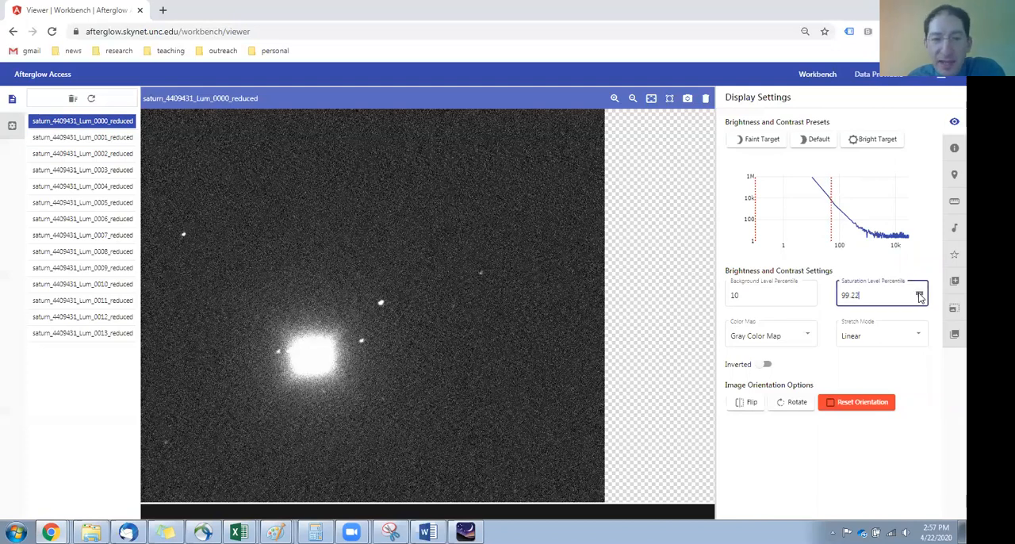
{"action": "left_click", "coordinate": [920, 295]}
{"action": "left_click", "coordinate": [921, 294]}
{"action": "left_click", "coordinate": [921, 294]}
{"action": "left_click", "coordinate": [921, 295]}
{"action": "left_click", "coordinate": [921, 294]}
{"action": "left_click", "coordinate": [921, 294]}
{"action": "left_click", "coordinate": [920, 294]}
{"action": "left_click", "coordinate": [921, 294]}
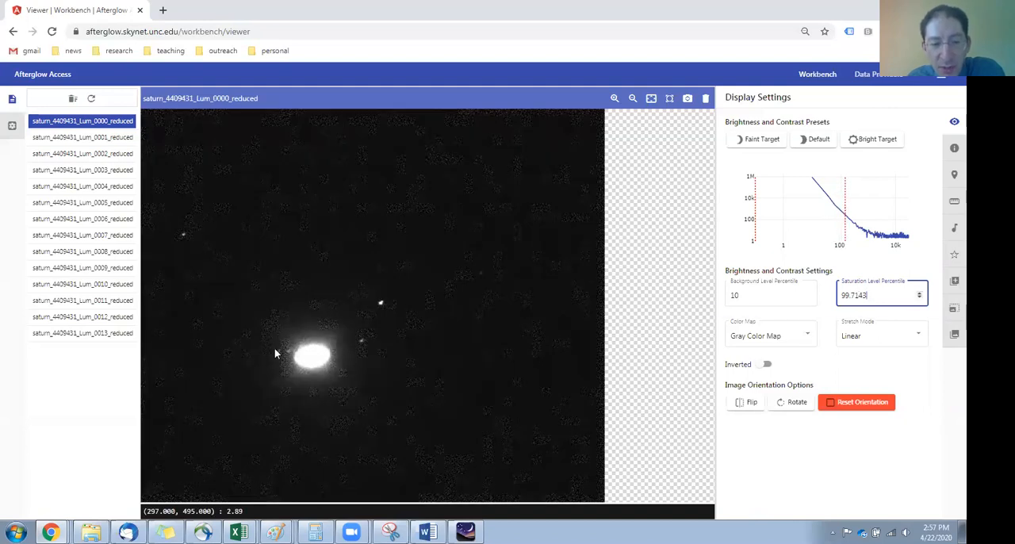
{"action": "left_click", "coordinate": [921, 294]}
{"action": "left_click", "coordinate": [920, 294]}
{"action": "left_click", "coordinate": [921, 294]}
{"action": "left_click", "coordinate": [920, 295]}
{"action": "left_click", "coordinate": [920, 294]}
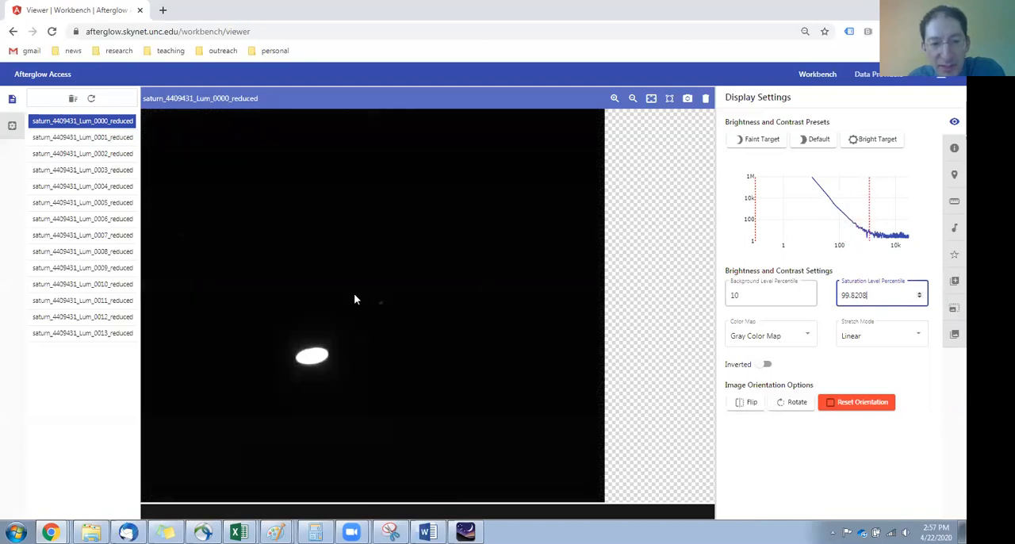
{"action": "left_click", "coordinate": [920, 298]}
{"action": "left_click", "coordinate": [921, 298]}
{"action": "left_click", "coordinate": [920, 299]}
{"action": "left_click", "coordinate": [921, 298]}
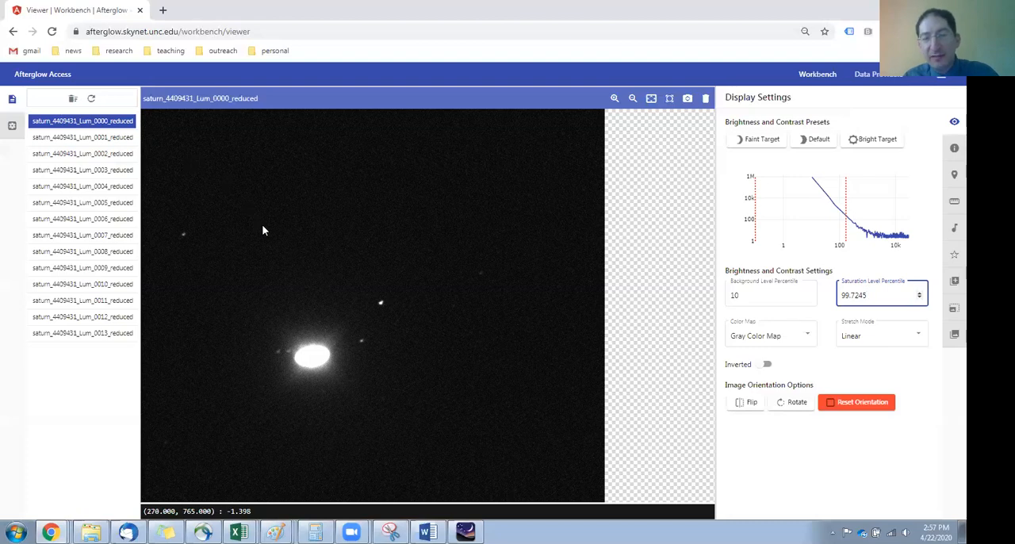
Step: Enable Sync display settings in the workbench settings and return to the image file list
{"action": "left_click", "coordinate": [11, 128]}
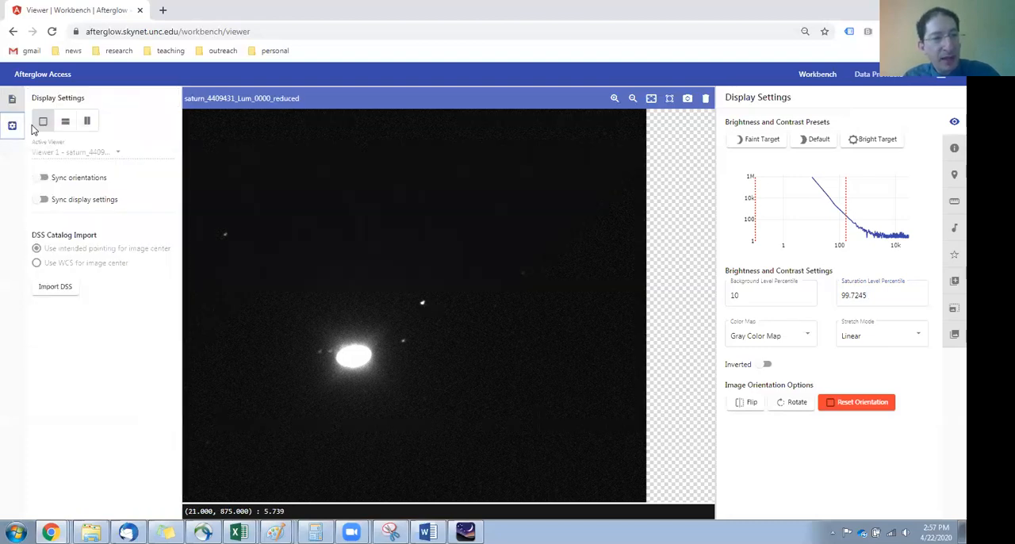
{"action": "left_click", "coordinate": [39, 200]}
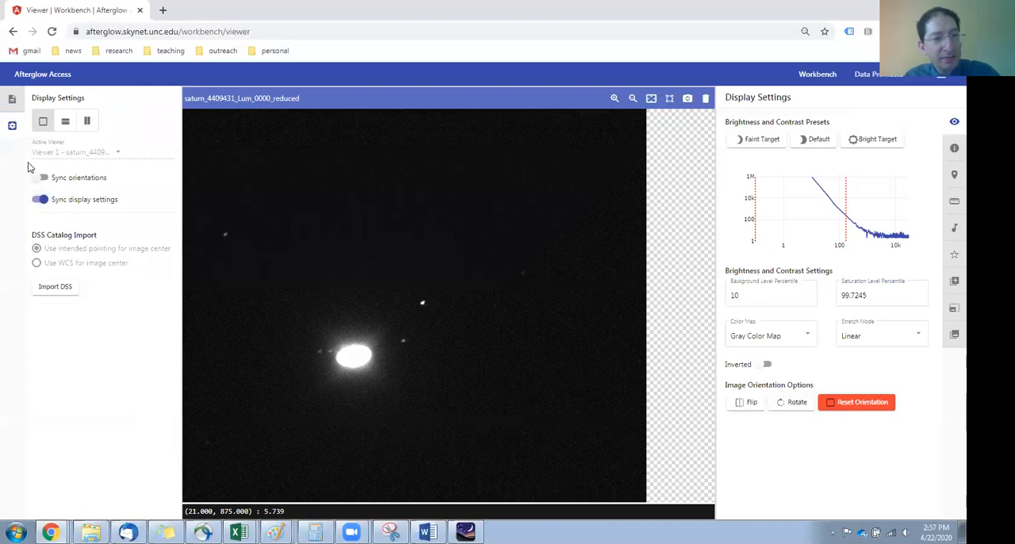
{"action": "left_click", "coordinate": [11, 99]}
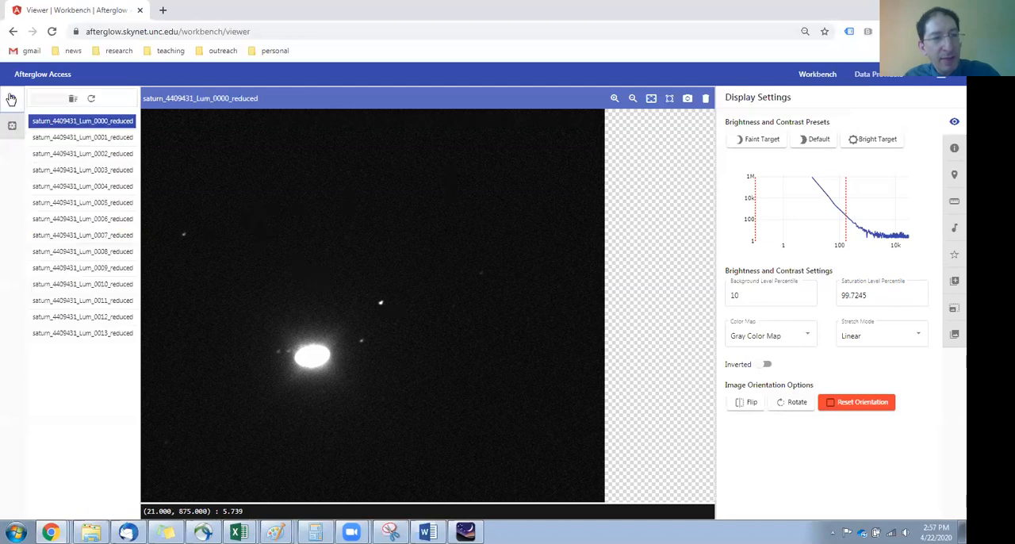
Step: Look through Saturn images Lum_0001 to Lum_0008 with the synced display settings, and go back to Lum_0000
{"action": "left_click", "coordinate": [98, 138]}
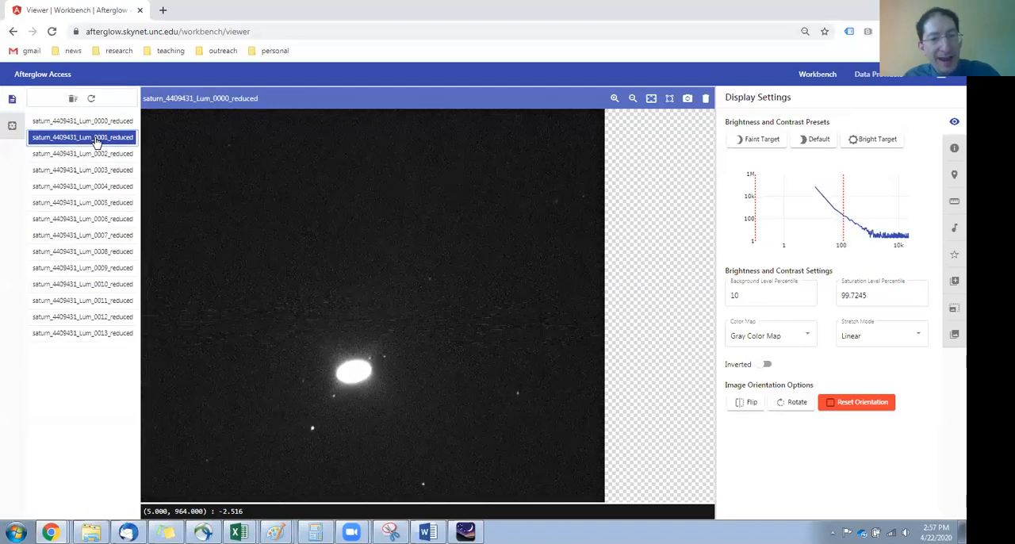
{"action": "left_click", "coordinate": [98, 154]}
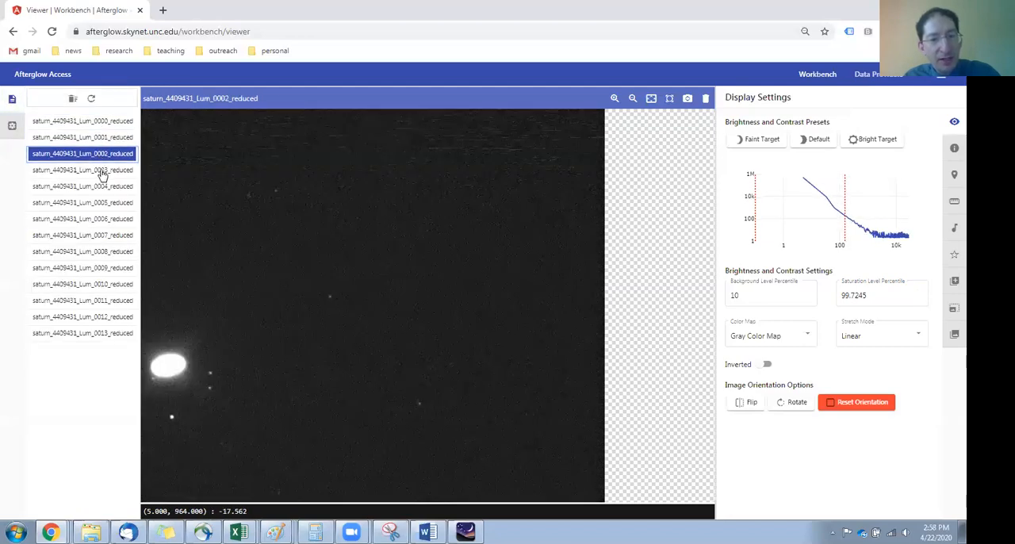
{"action": "left_click", "coordinate": [101, 171]}
{"action": "left_click", "coordinate": [104, 188]}
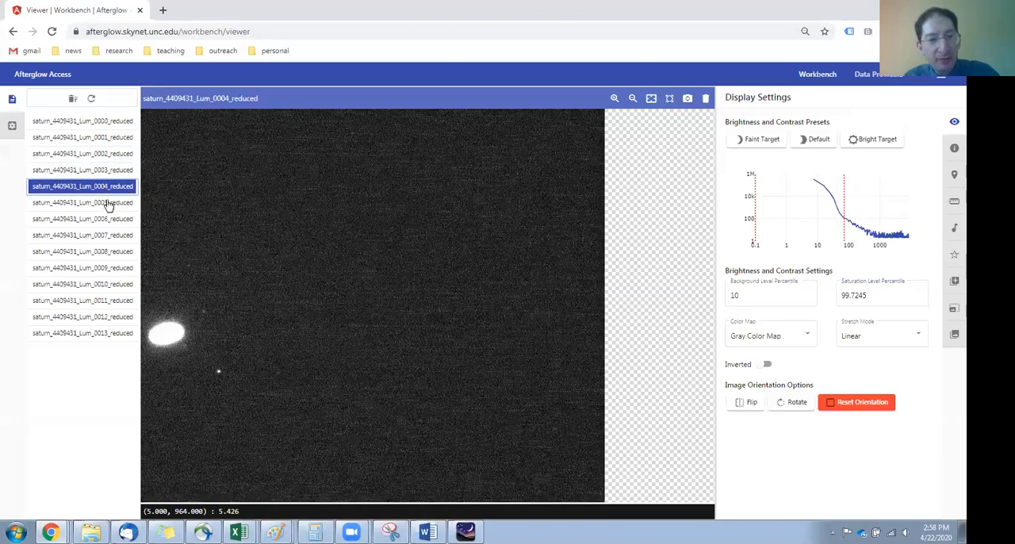
{"action": "left_click", "coordinate": [109, 204]}
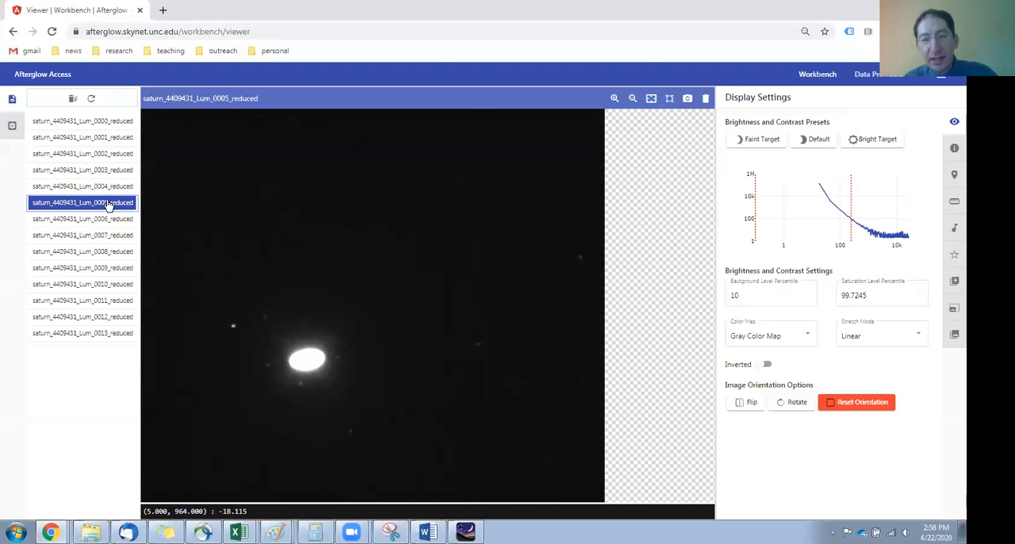
{"action": "left_click", "coordinate": [109, 219]}
{"action": "left_click", "coordinate": [106, 237]}
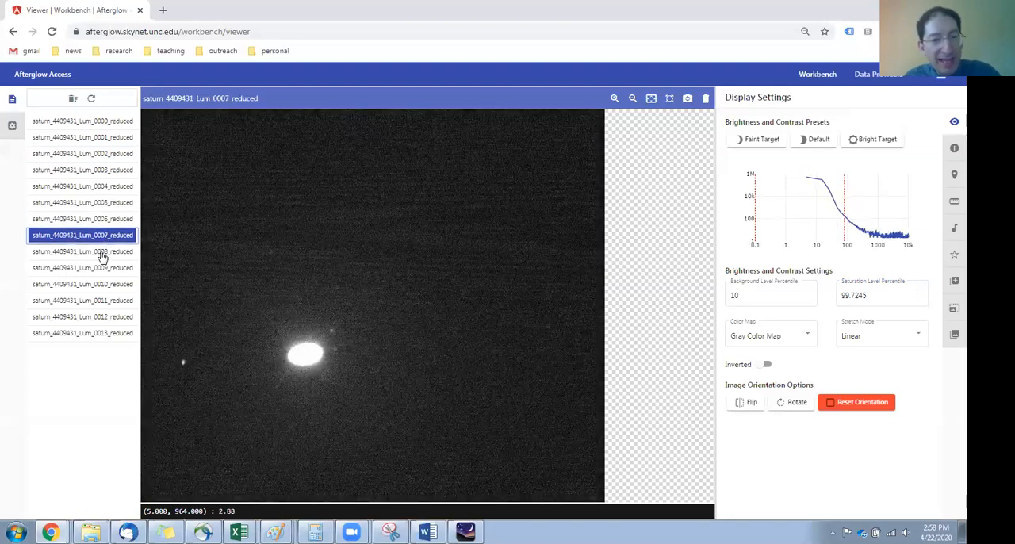
{"action": "left_click", "coordinate": [102, 252]}
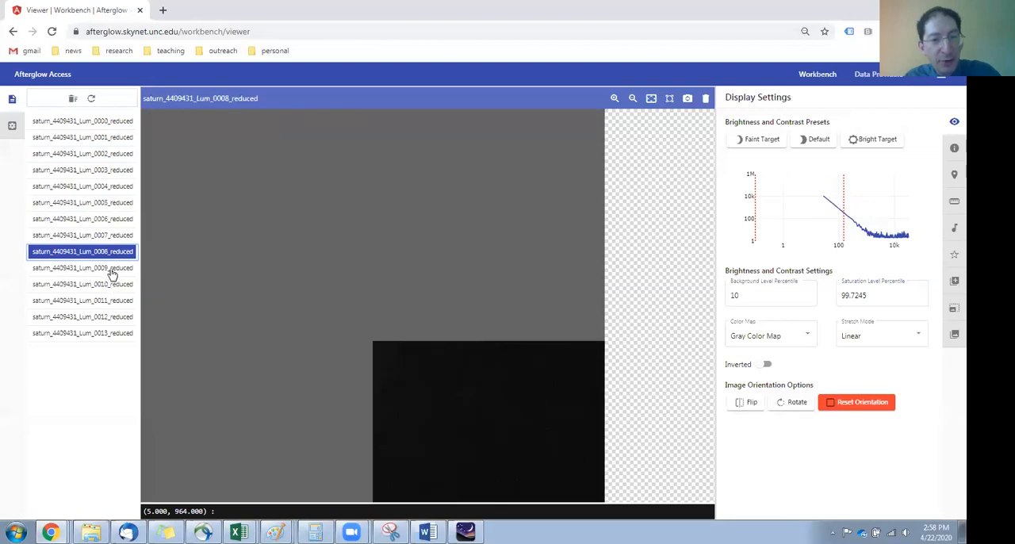
{"action": "left_click", "coordinate": [106, 123]}
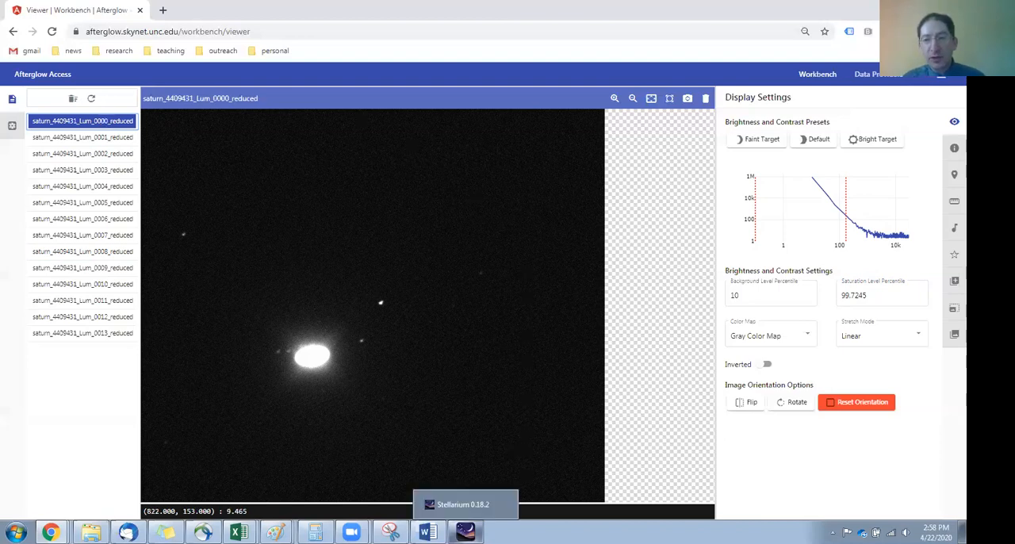
Step: Switch to Stellarium and set a custom time zone of UTC for the Mebane location
{"action": "left_click", "coordinate": [466, 531]}
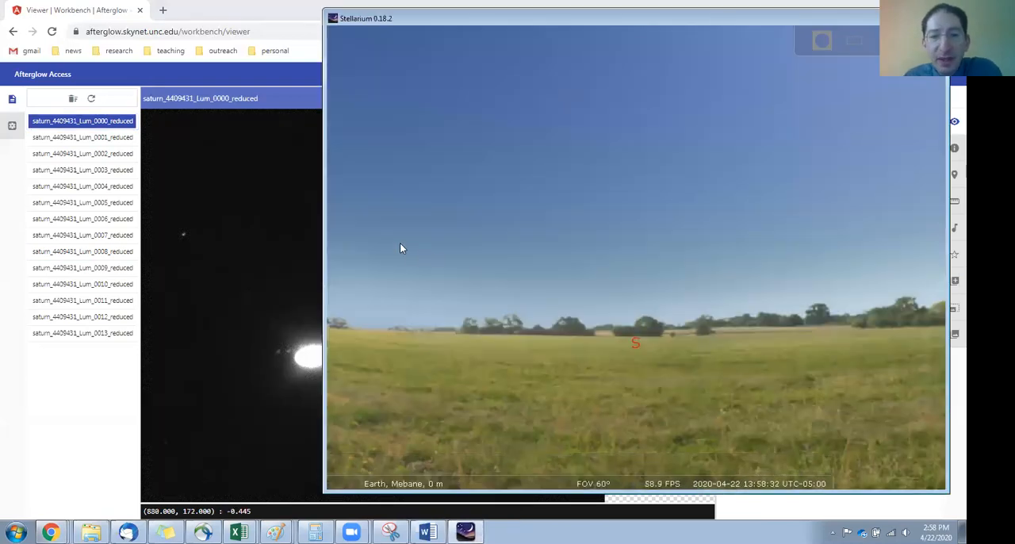
{"action": "mouse_move", "coordinate": [335, 215]}
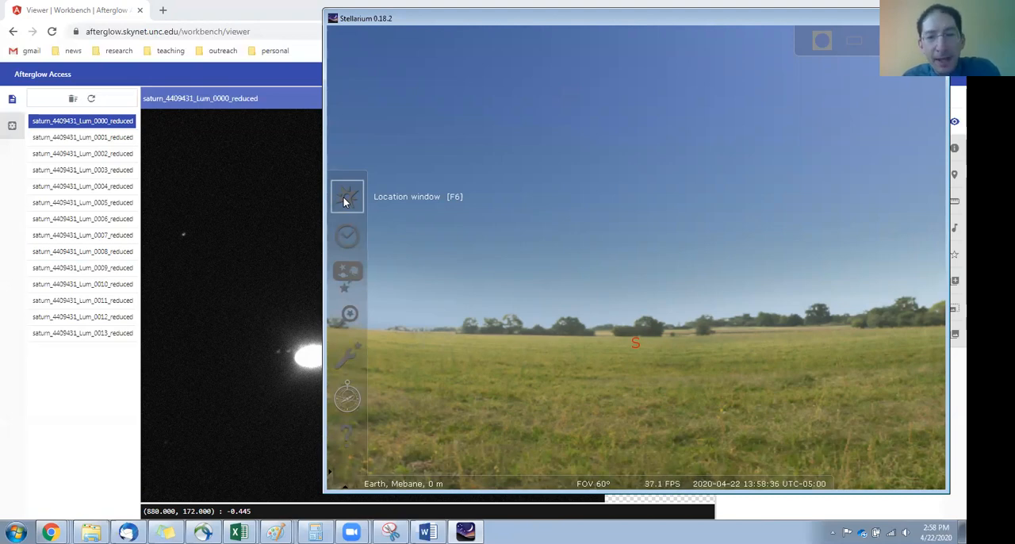
{"action": "left_click", "coordinate": [345, 201]}
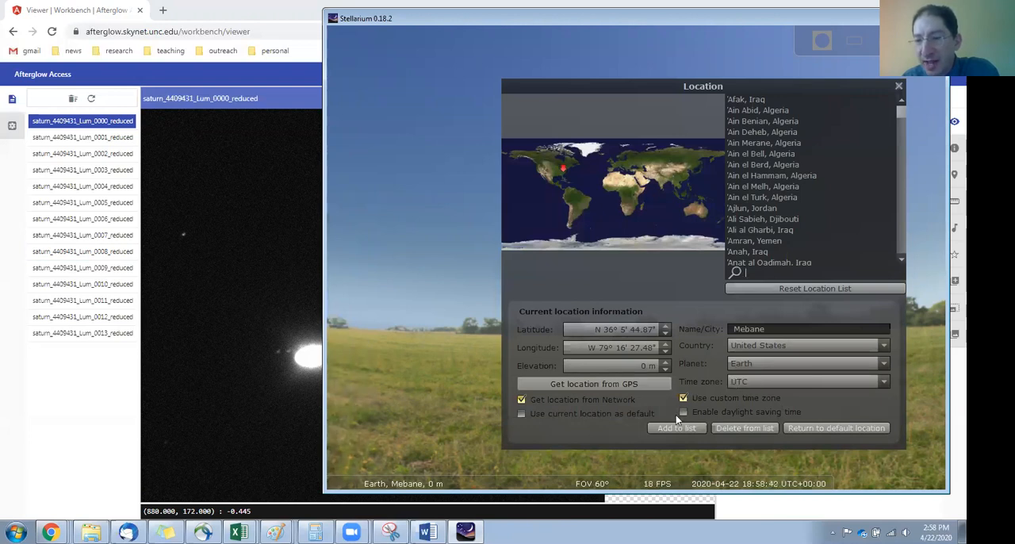
{"action": "left_click", "coordinate": [899, 87]}
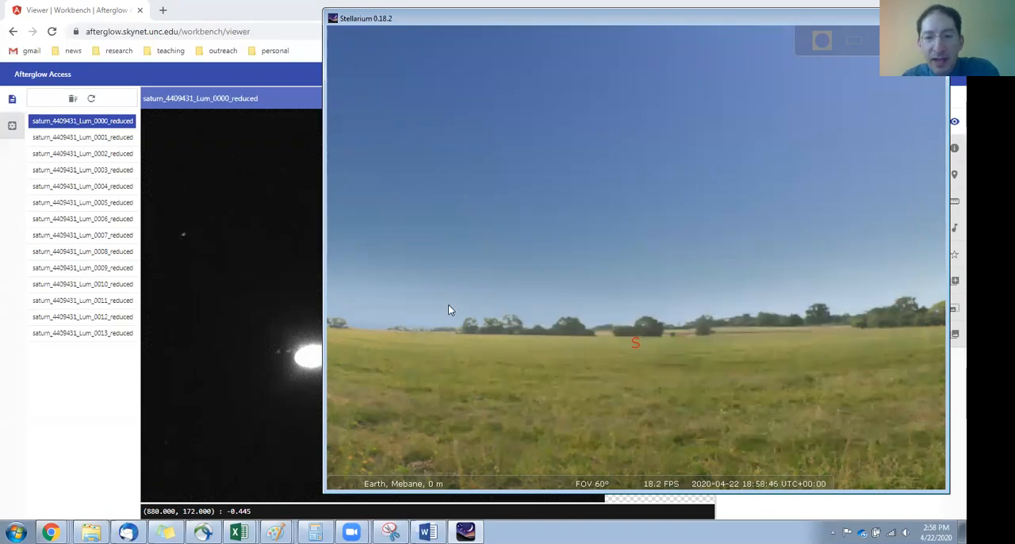
Step: Hide the ground and the atmosphere, and find Saturn with the object search
{"action": "left_click", "coordinate": [475, 479]}
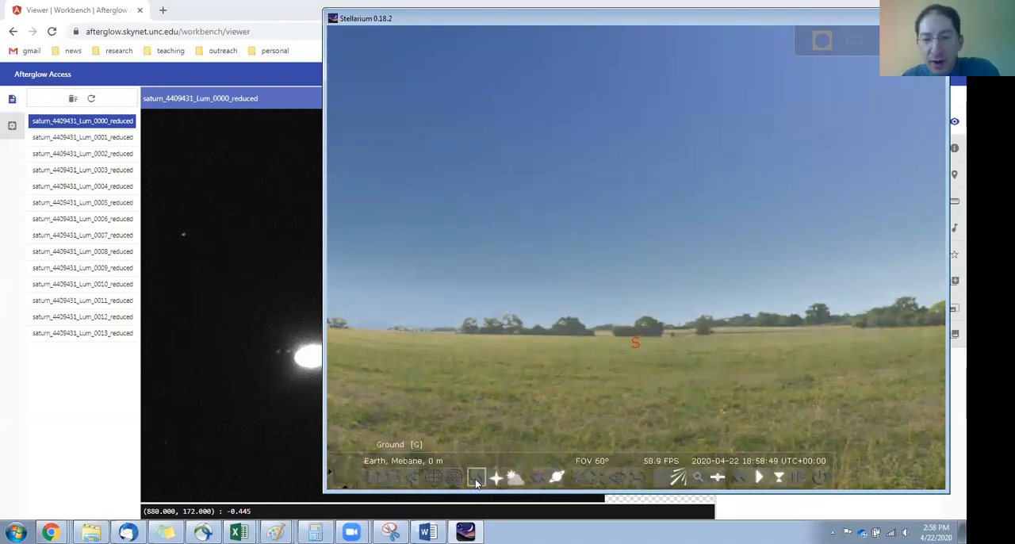
{"action": "left_click", "coordinate": [514, 479]}
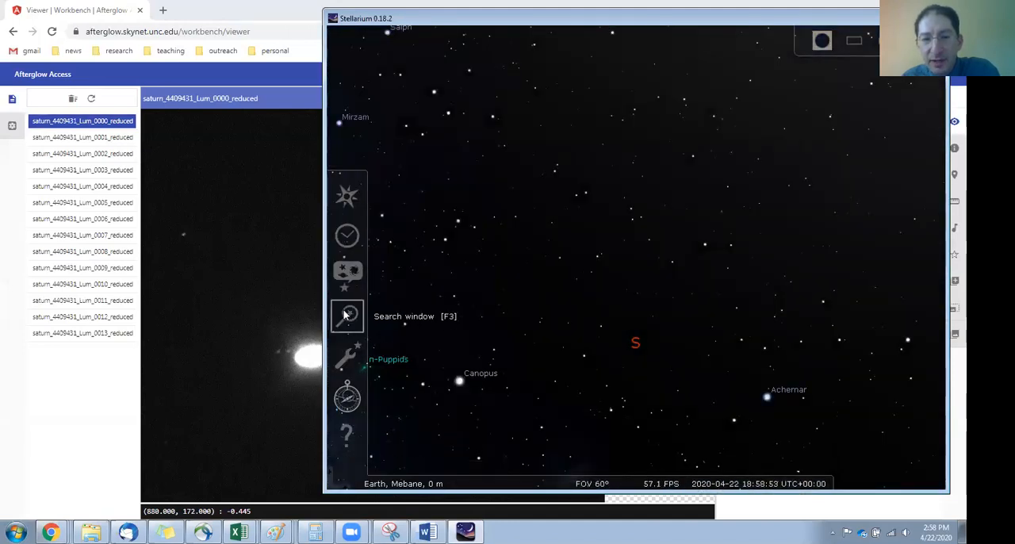
{"action": "left_click", "coordinate": [346, 315]}
{"action": "type", "text": "satur"}
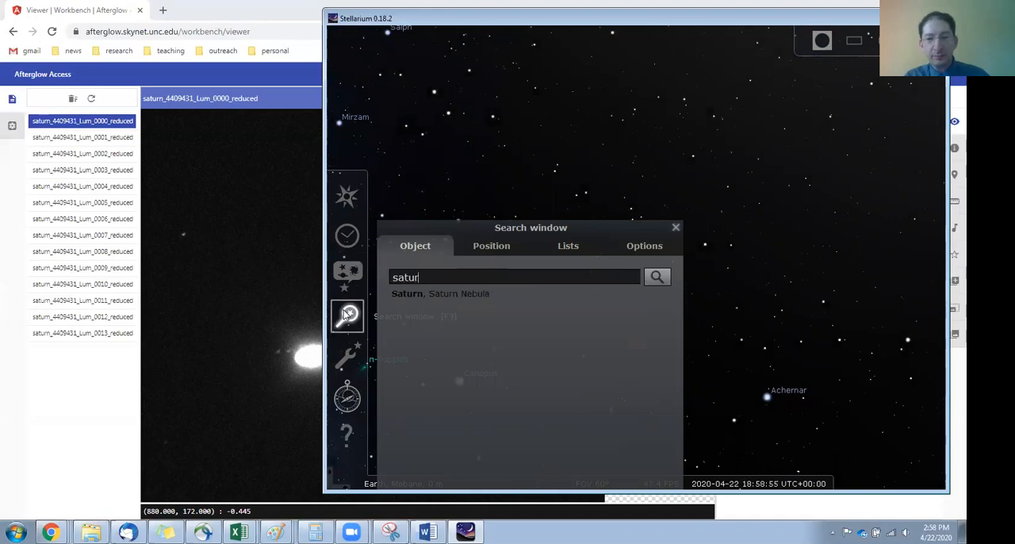
{"action": "key", "text": "Return"}
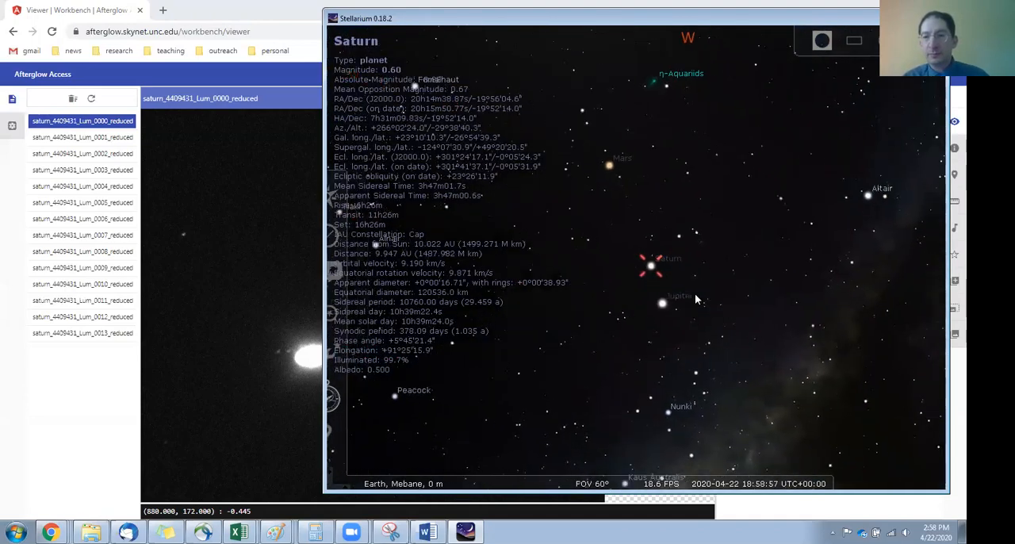
Step: Zoom in on Saturn and its moons and switch the view to the equatorial mount
{"action": "scroll", "coordinate": [635, 275], "scroll_direction": "up", "scroll_amount": 8}
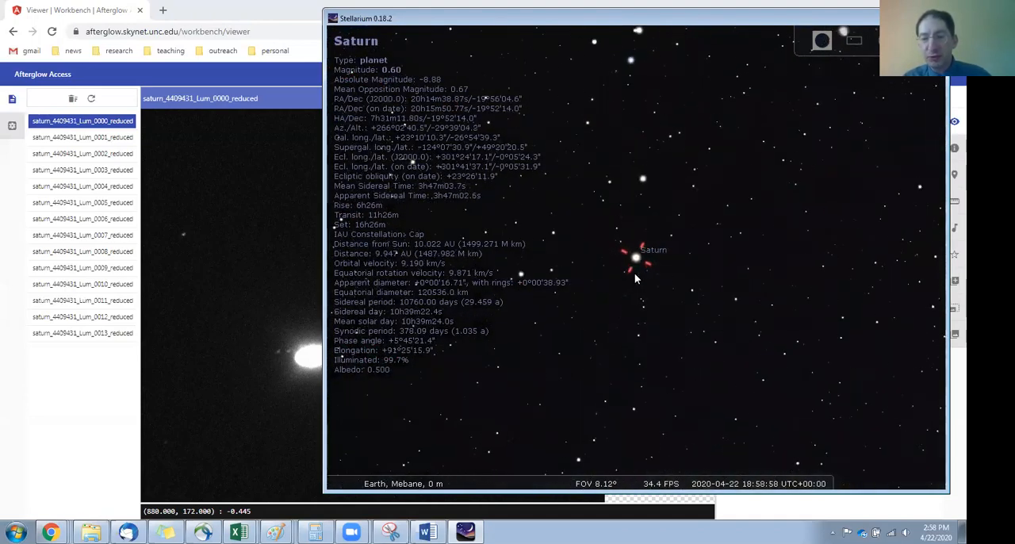
{"action": "scroll", "coordinate": [634, 278], "scroll_direction": "up", "scroll_amount": 8}
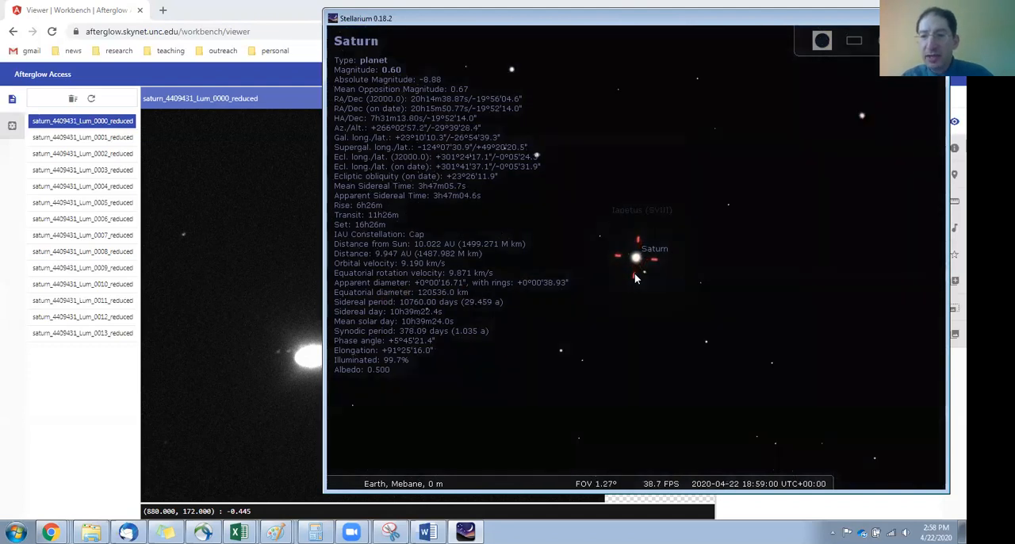
{"action": "scroll", "coordinate": [635, 278], "scroll_direction": "up", "scroll_amount": 6}
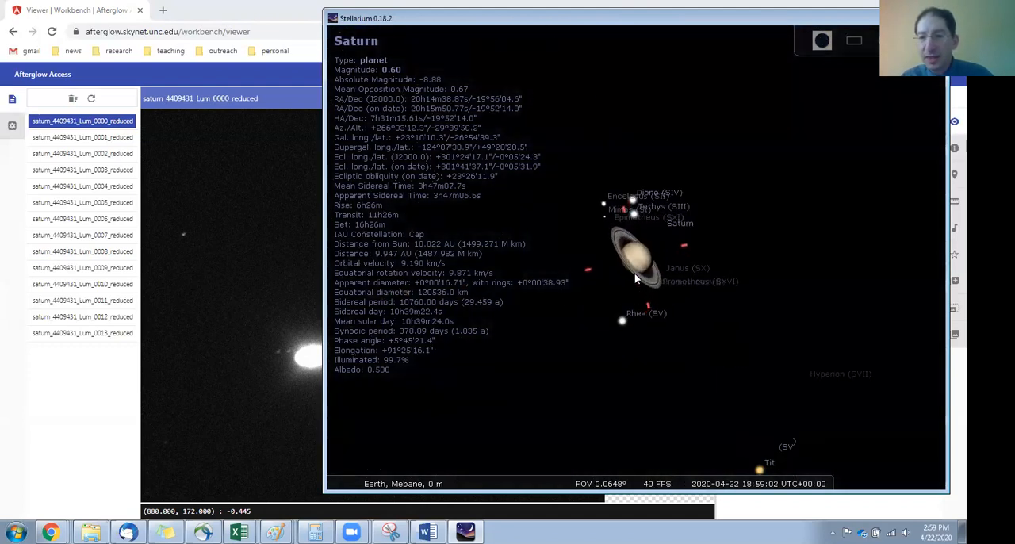
{"action": "mouse_move", "coordinate": [595, 492]}
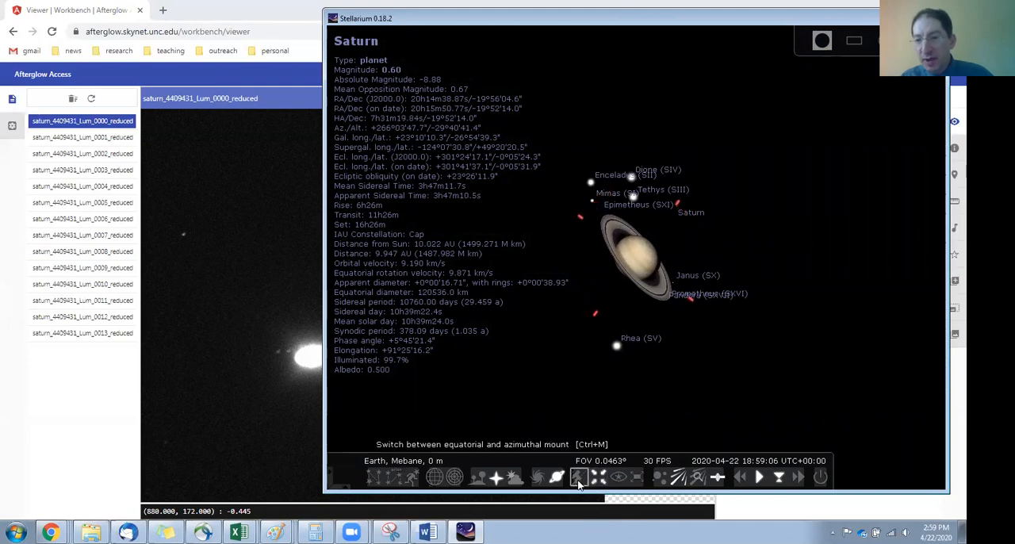
{"action": "left_click", "coordinate": [578, 480]}
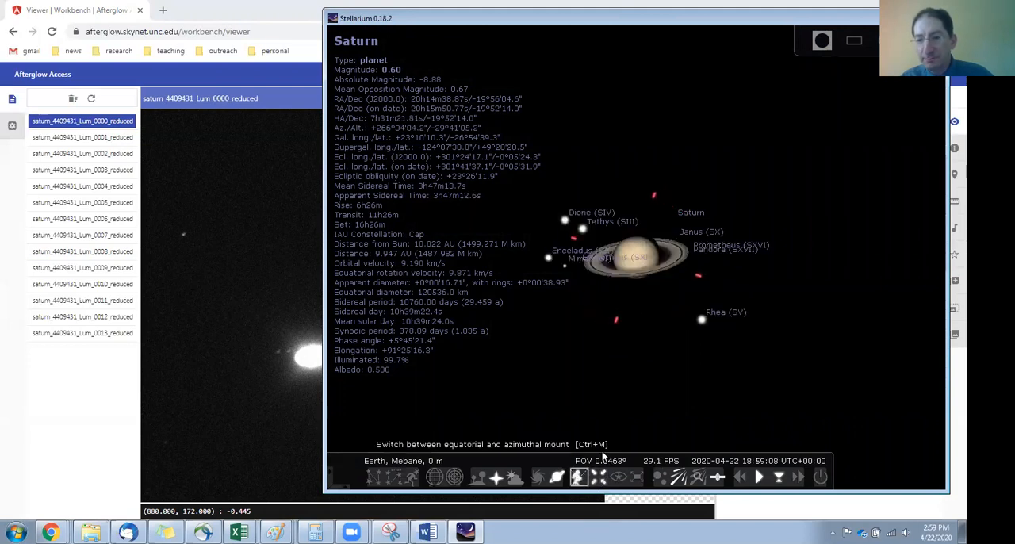
{"action": "scroll", "coordinate": [618, 317], "scroll_direction": "up", "scroll_amount": 3}
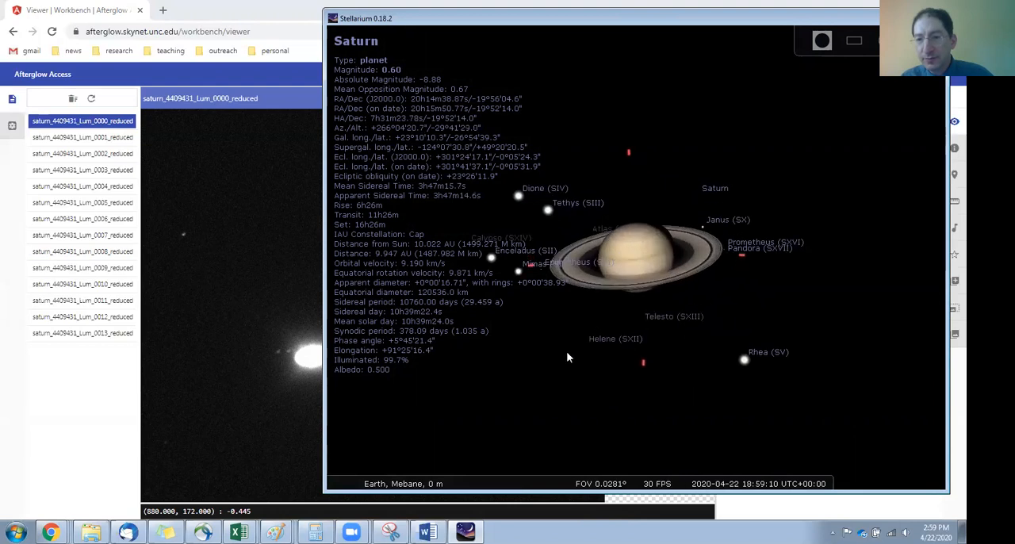
{"action": "scroll", "coordinate": [566, 352], "scroll_direction": "down", "scroll_amount": 1}
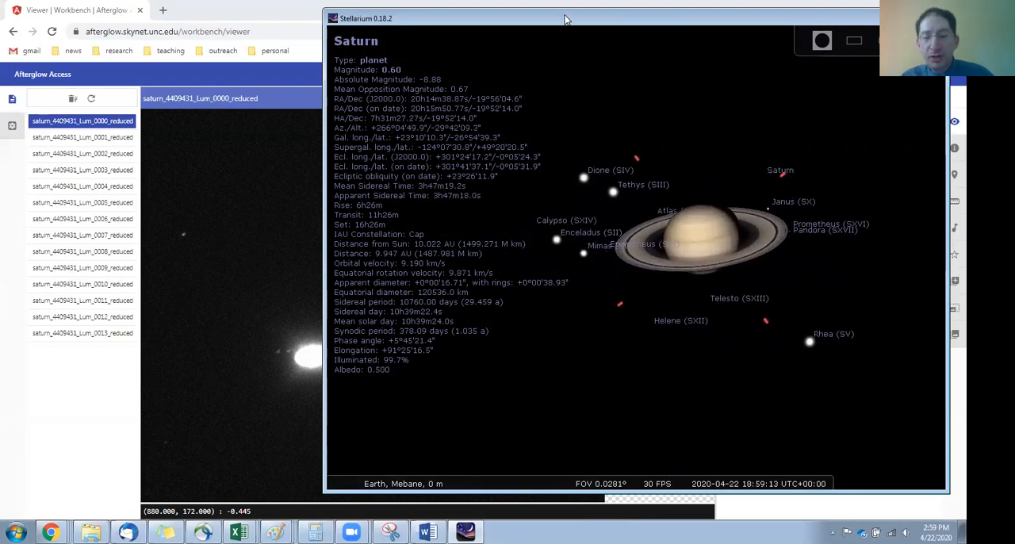
Step: Move the Stellarium window aside and show the file info of saturn_4409431_Lum_0000_reduced in Afterglow
{"action": "left_click_drag", "start_coordinate": [566, 19], "coordinate": [645, 21]}
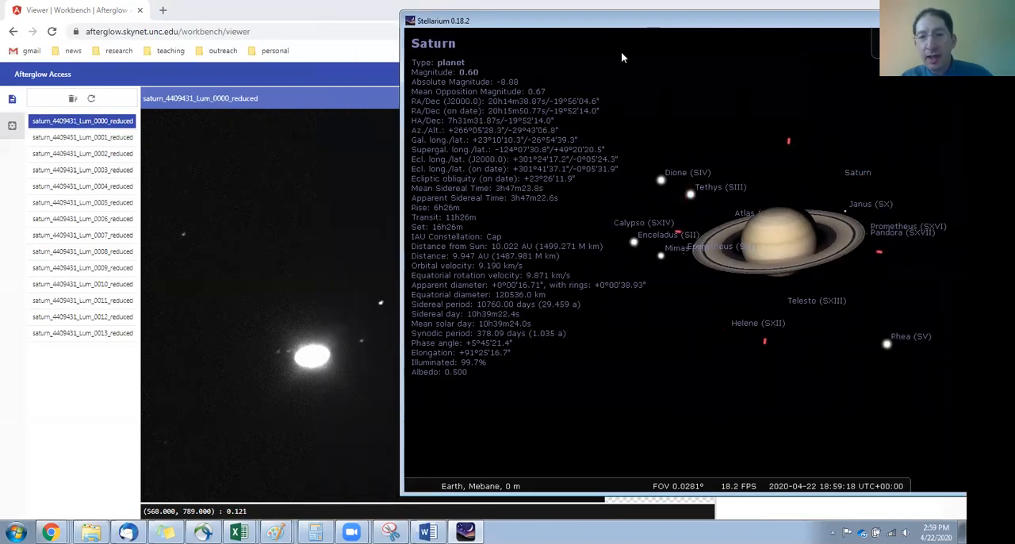
{"action": "left_click_drag", "start_coordinate": [575, 24], "coordinate": [578, 26]}
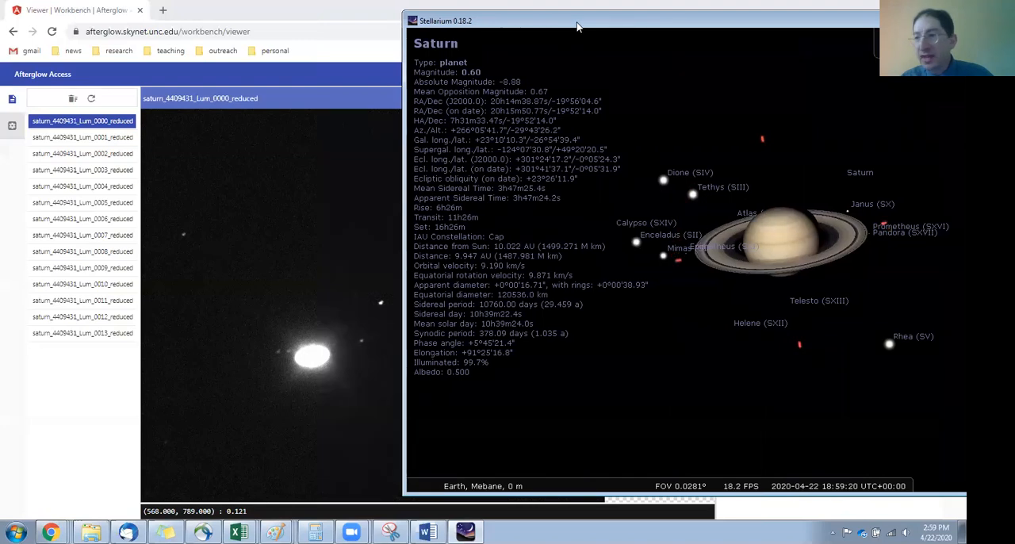
{"action": "left_click", "coordinate": [908, 16]}
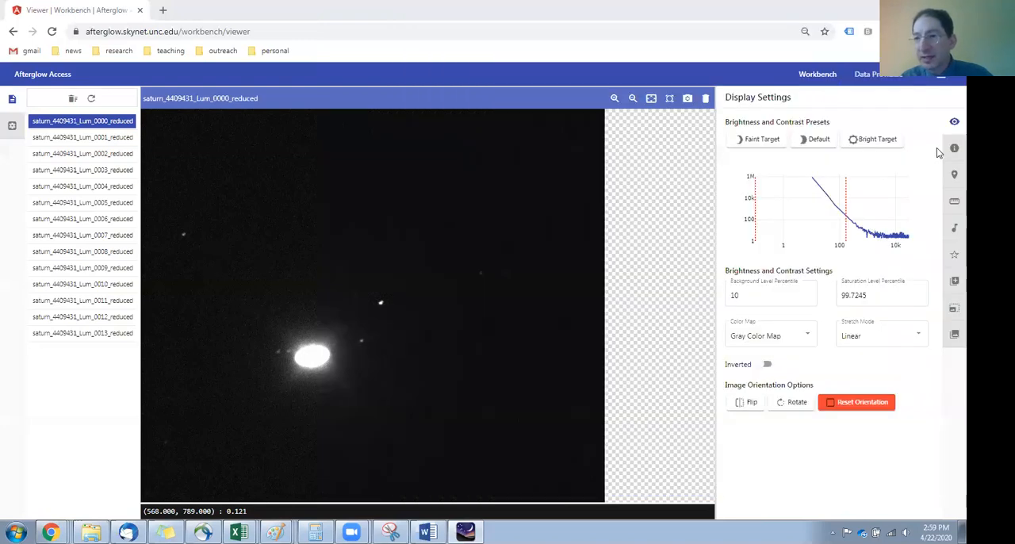
{"action": "left_click", "coordinate": [955, 150]}
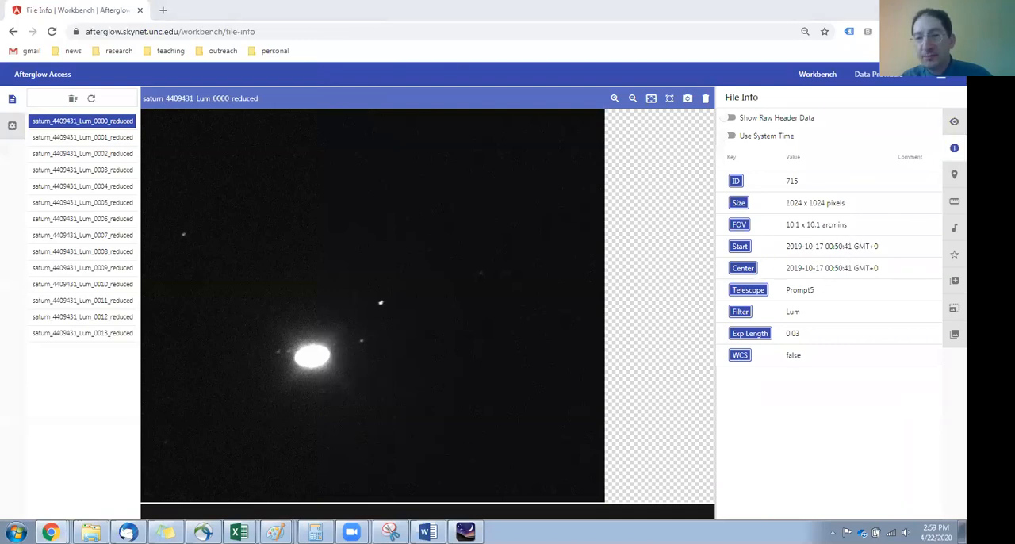
Step: Return to Stellarium and set the simulation date to 2019-10-17
{"action": "key", "text": "alt+Tab"}
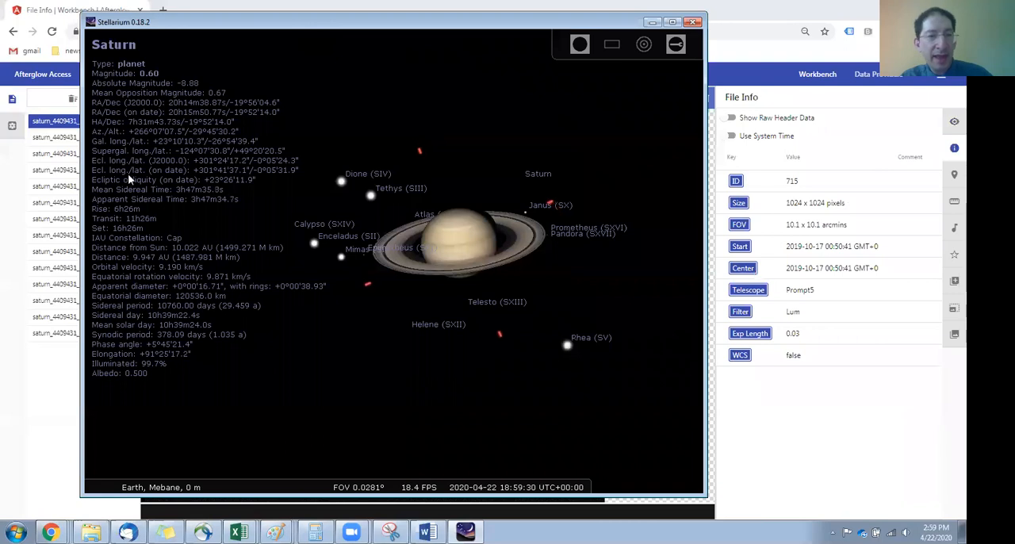
{"action": "mouse_move", "coordinate": [99, 211]}
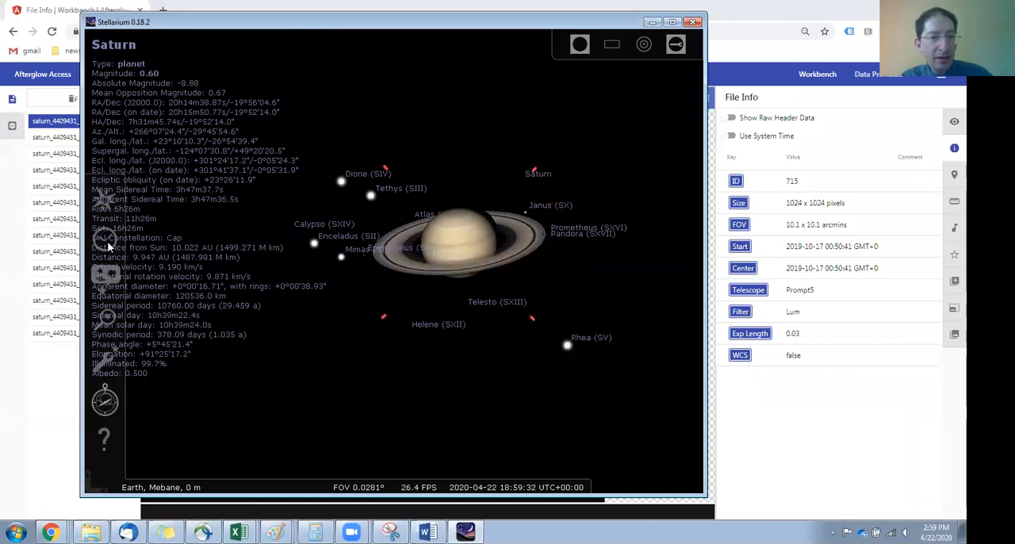
{"action": "left_click", "coordinate": [105, 238]}
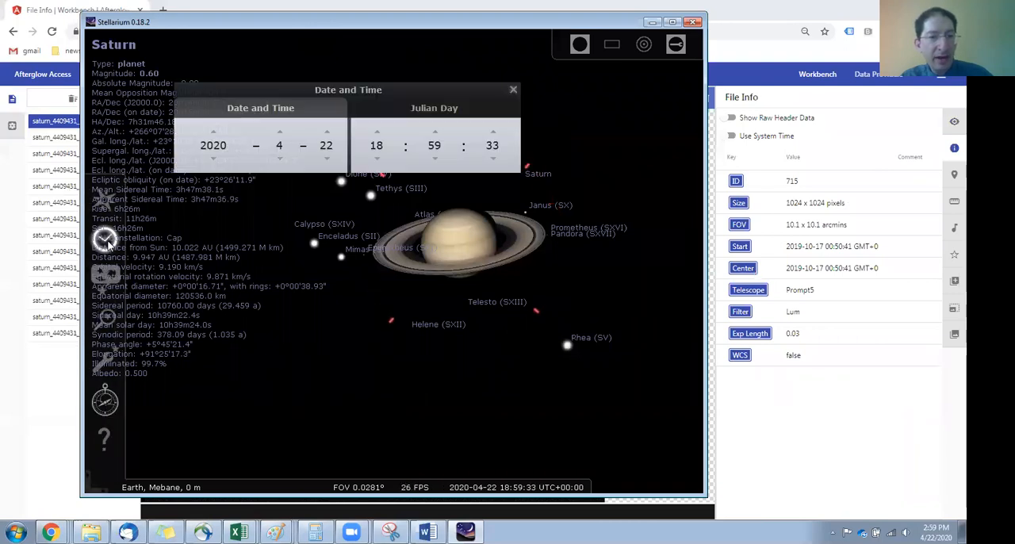
{"action": "left_click", "coordinate": [215, 158]}
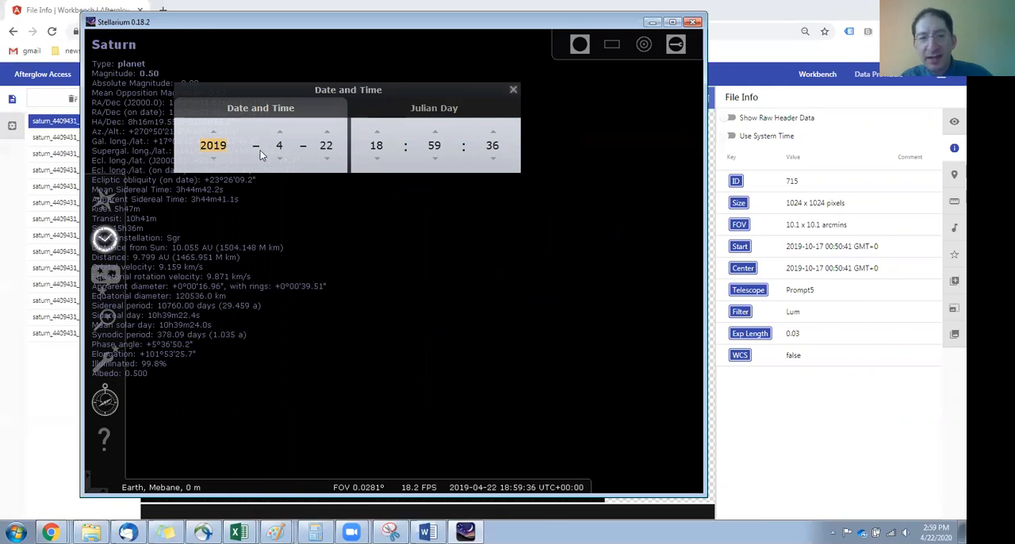
{"action": "left_click", "coordinate": [281, 134]}
{"action": "left_click", "coordinate": [282, 134]}
{"action": "left_click", "coordinate": [281, 134]}
{"action": "left_click", "coordinate": [281, 134]}
{"action": "left_click", "coordinate": [282, 134]}
{"action": "left_click", "coordinate": [281, 134]}
{"action": "double_click", "coordinate": [324, 145]}
{"action": "type", "text": "17"}
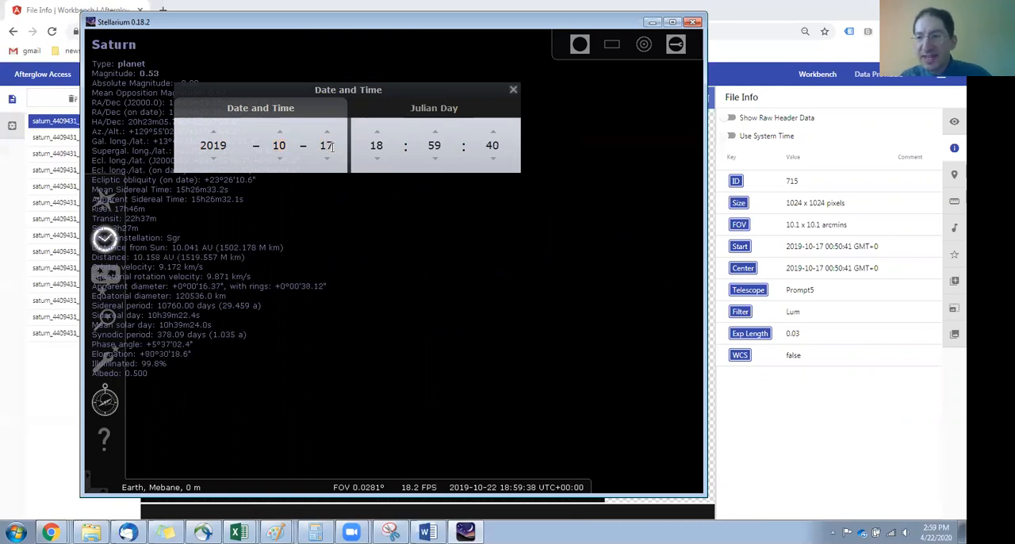
Step: Set the simulation time to hour 0 and minute 50, and close the date and time settings
{"action": "left_click_drag", "start_coordinate": [383, 147], "coordinate": [363, 148]}
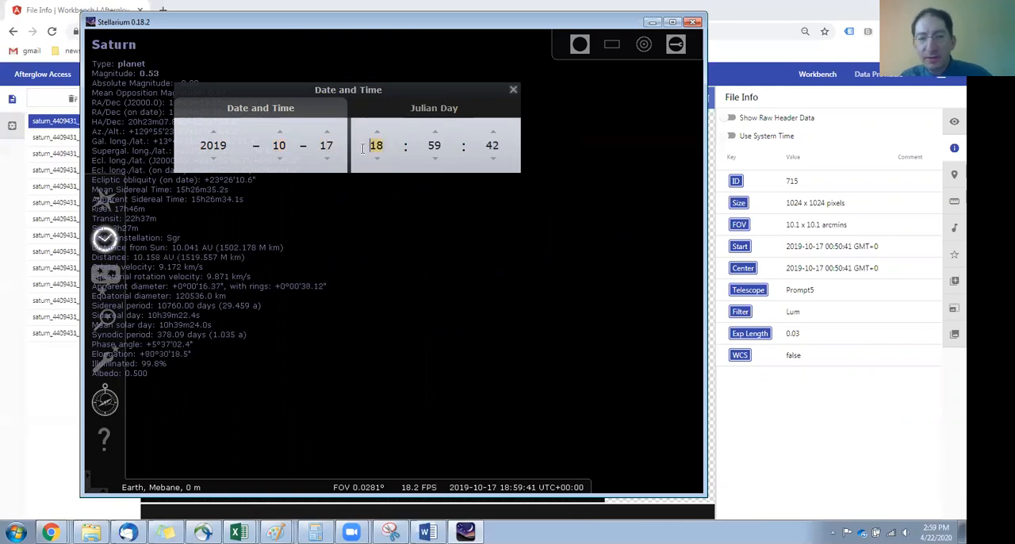
{"action": "type", "text": "0"}
{"action": "left_click", "coordinate": [434, 147]}
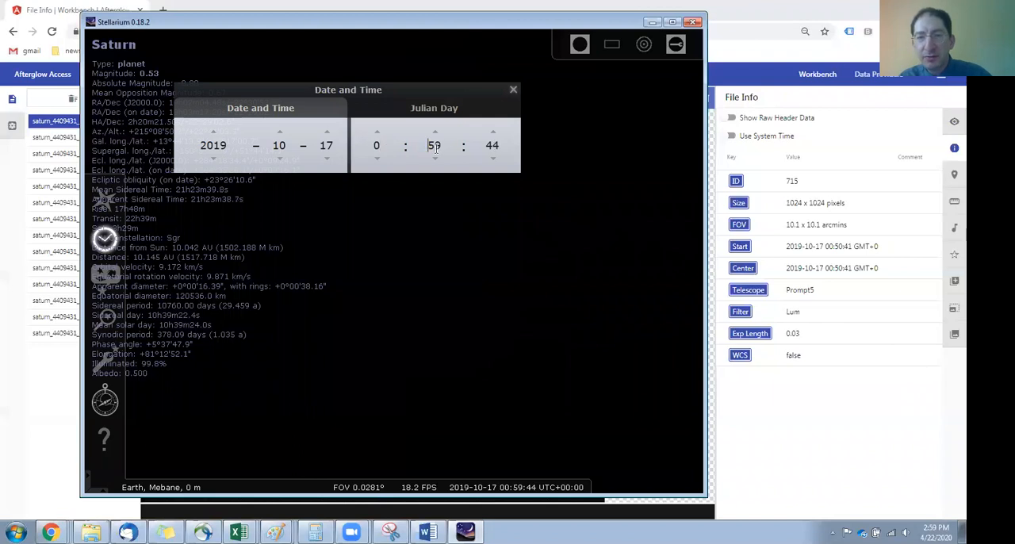
{"action": "key", "text": "BackSpace"}
{"action": "type", "text": "0"}
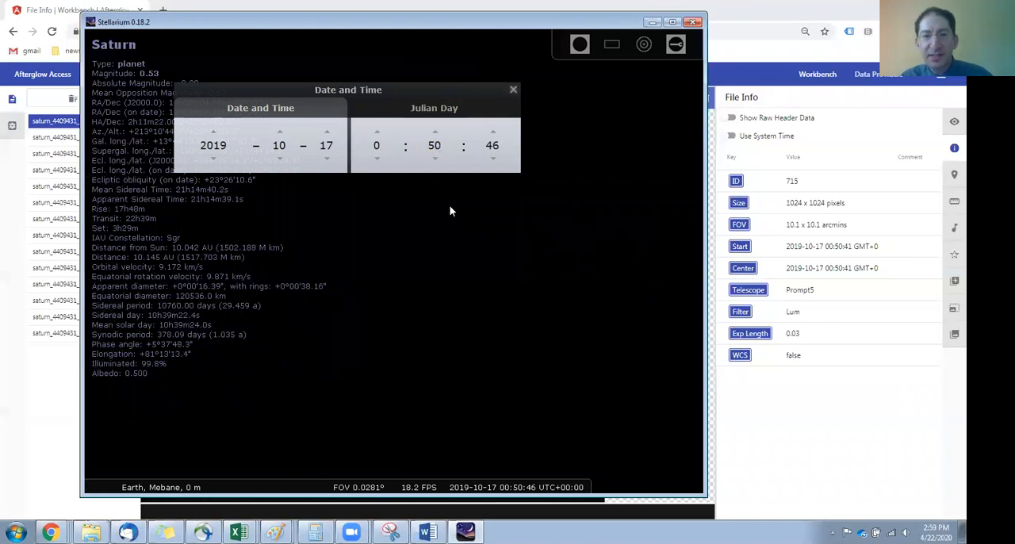
{"action": "left_click", "coordinate": [513, 90]}
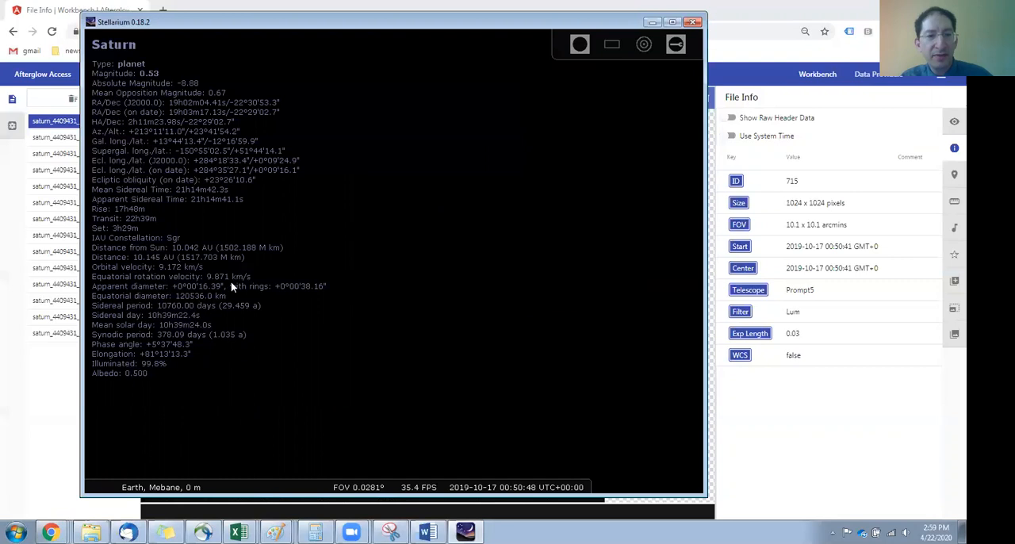
Step: Search for Saturn again to centre it in the sky view and zoom in on it
{"action": "scroll", "coordinate": [447, 252], "scroll_direction": "down", "scroll_amount": 5}
{"action": "scroll", "coordinate": [447, 258], "scroll_direction": "down", "scroll_amount": 3}
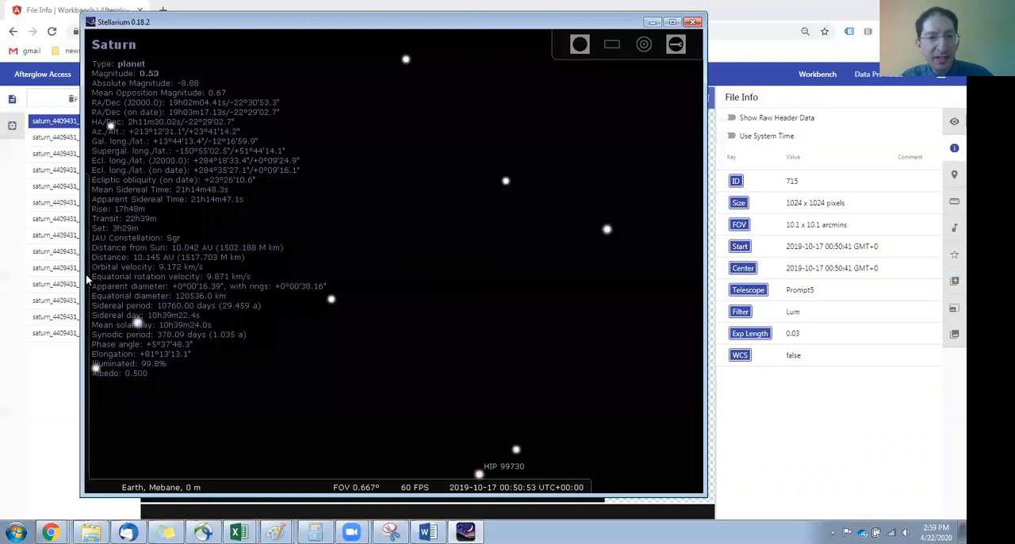
{"action": "left_click", "coordinate": [106, 319]}
{"action": "type", "text": "satu"}
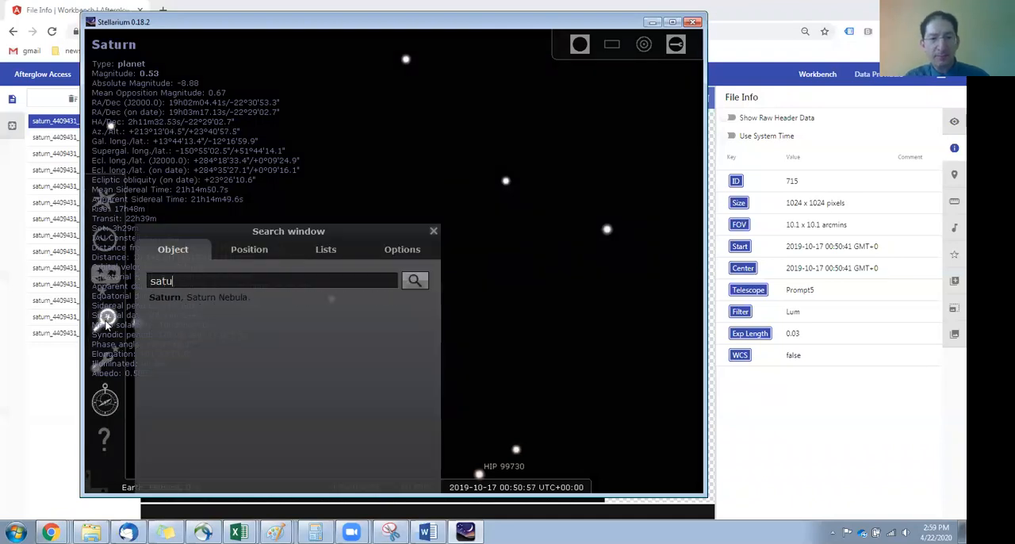
{"action": "key", "text": "Return"}
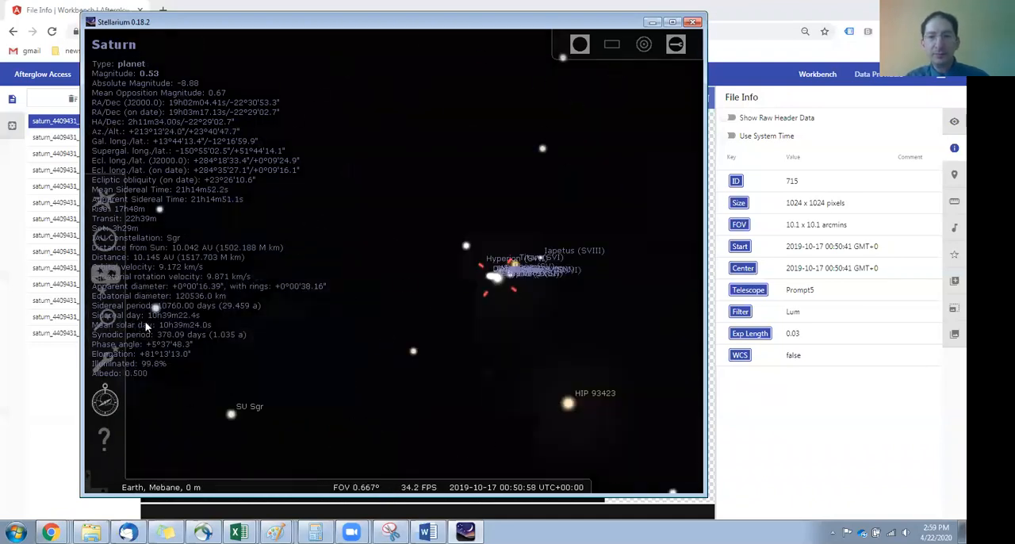
{"action": "scroll", "coordinate": [409, 262], "scroll_direction": "up", "scroll_amount": 3}
{"action": "scroll", "coordinate": [411, 265], "scroll_direction": "up", "scroll_amount": 5}
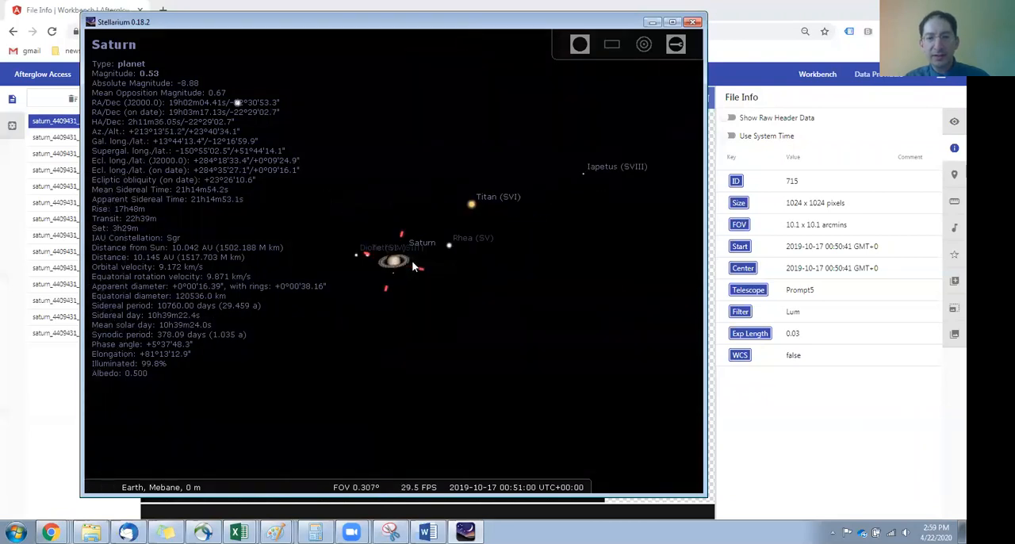
Step: Deselect Saturn to clear its information text and enlarge the view of the planet and its inner moons
{"action": "scroll", "coordinate": [412, 265], "scroll_direction": "down", "scroll_amount": 2}
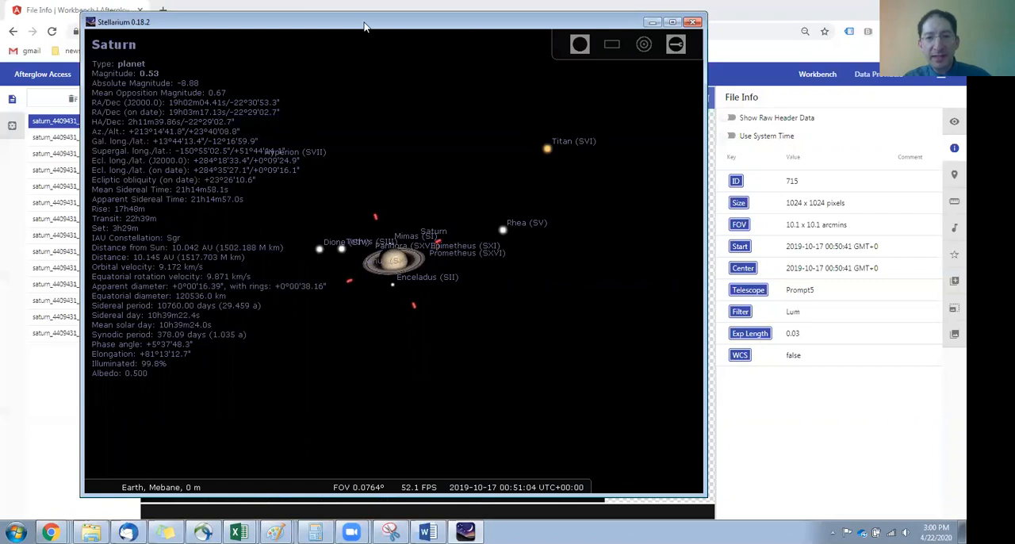
{"action": "right_click", "coordinate": [407, 198]}
{"action": "scroll", "coordinate": [398, 275], "scroll_direction": "up", "scroll_amount": 1}
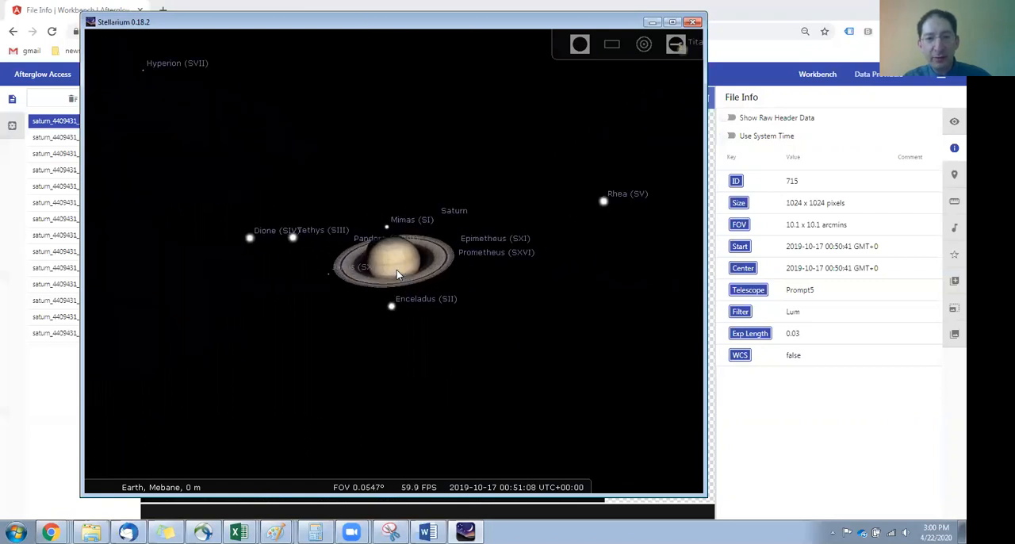
{"action": "scroll", "coordinate": [307, 308], "scroll_direction": "up", "scroll_amount": 2}
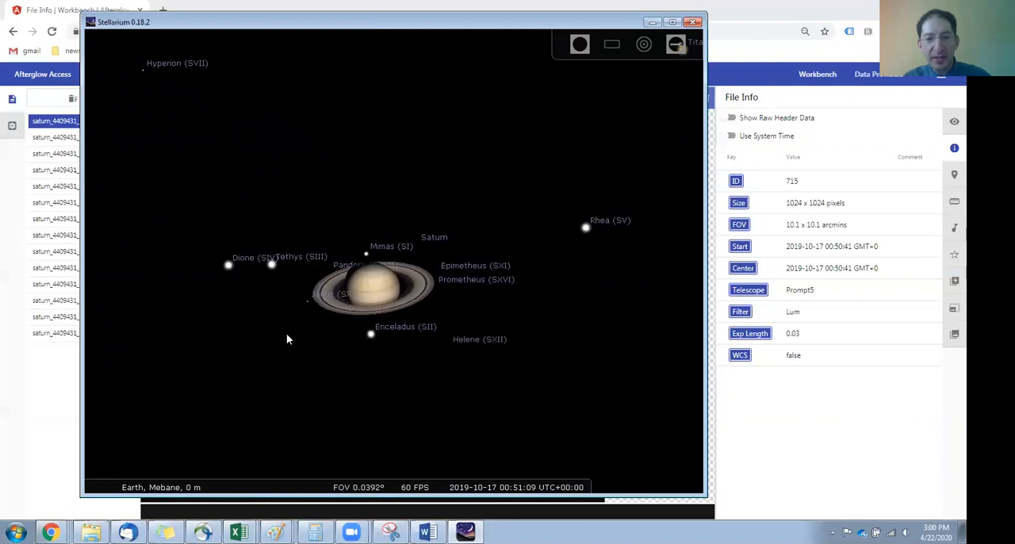
Step: Place the Stellarium window beside the first Saturn image and widen its view to include Titan for comparing the moon positions
{"action": "left_click_drag", "start_coordinate": [293, 23], "coordinate": [619, 21]}
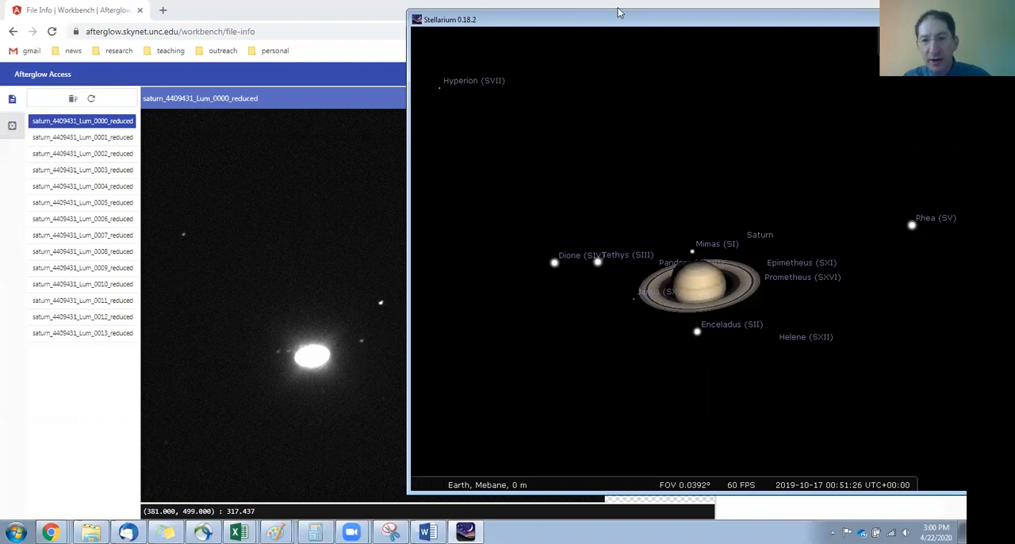
{"action": "left_click_drag", "start_coordinate": [617, 25], "coordinate": [534, 27]}
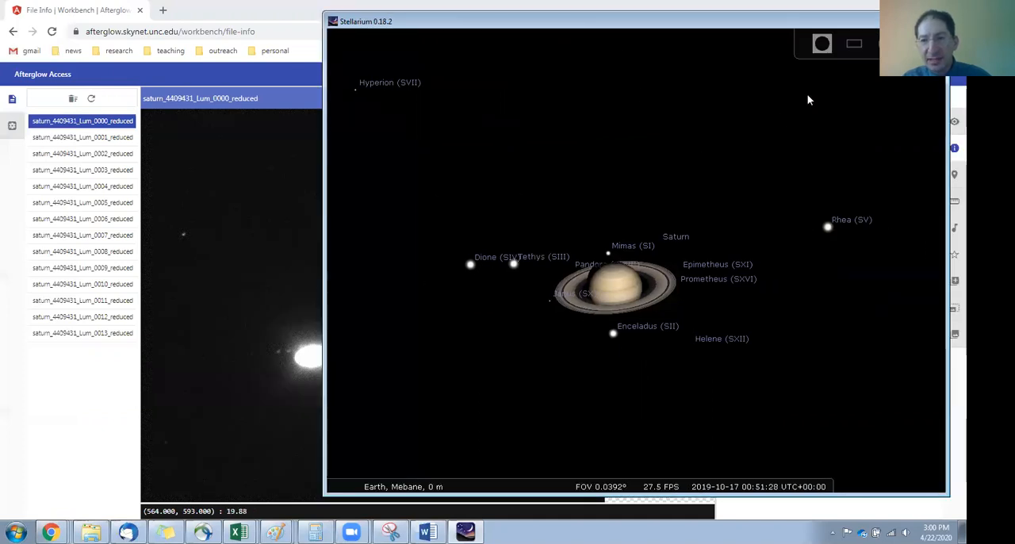
{"action": "scroll", "coordinate": [771, 182], "scroll_direction": "down", "scroll_amount": 2}
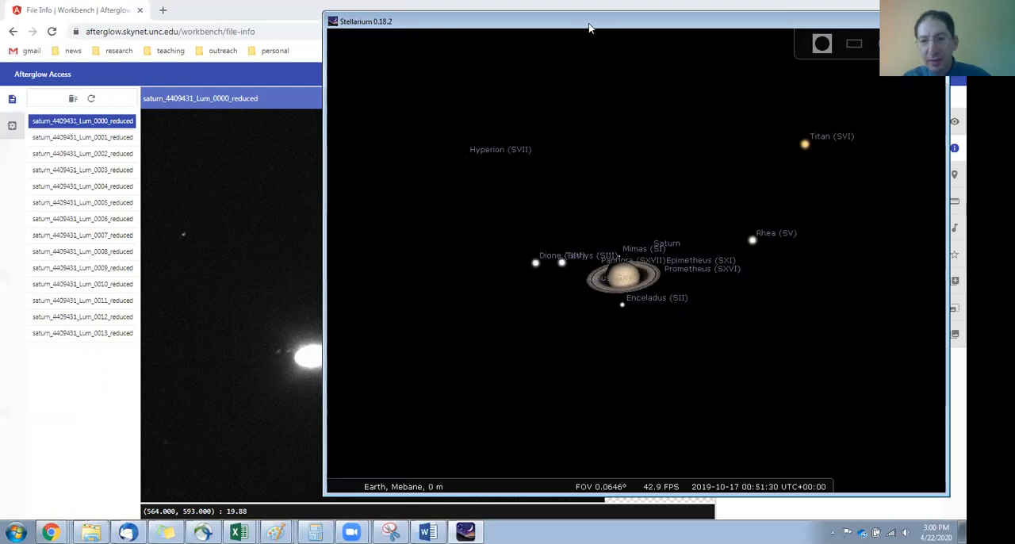
{"action": "left_click_drag", "start_coordinate": [591, 27], "coordinate": [664, 36]}
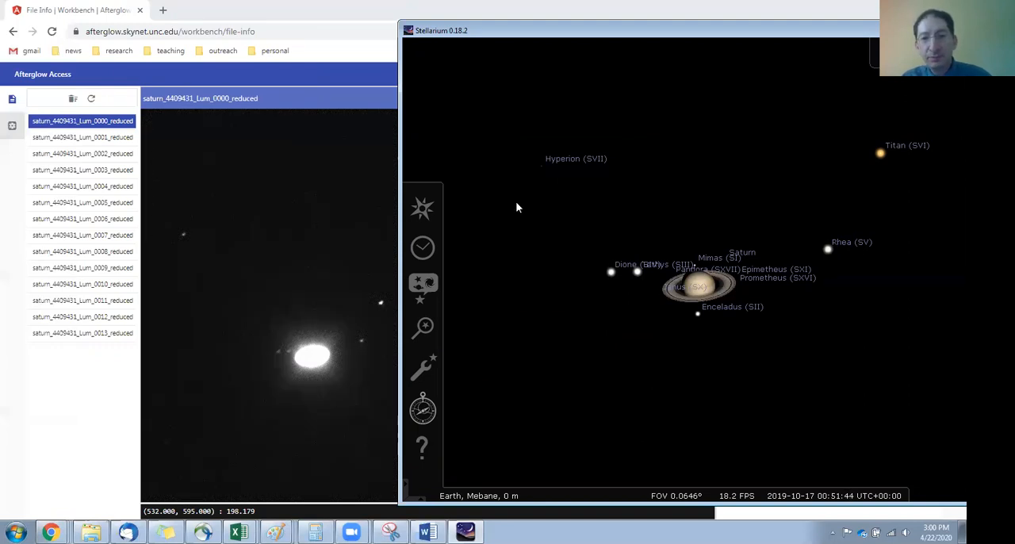
Step: Return to Afterglow, bring up the plotting tool for the first Saturn image and enable centroid clicks
{"action": "left_click", "coordinate": [366, 11]}
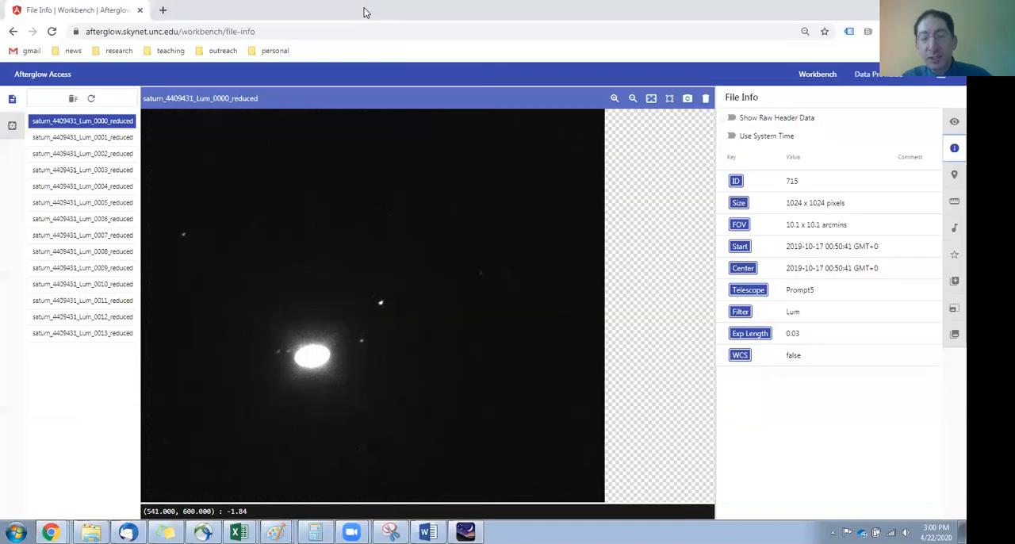
{"action": "scroll", "coordinate": [358, 324], "scroll_direction": "up", "scroll_amount": 4}
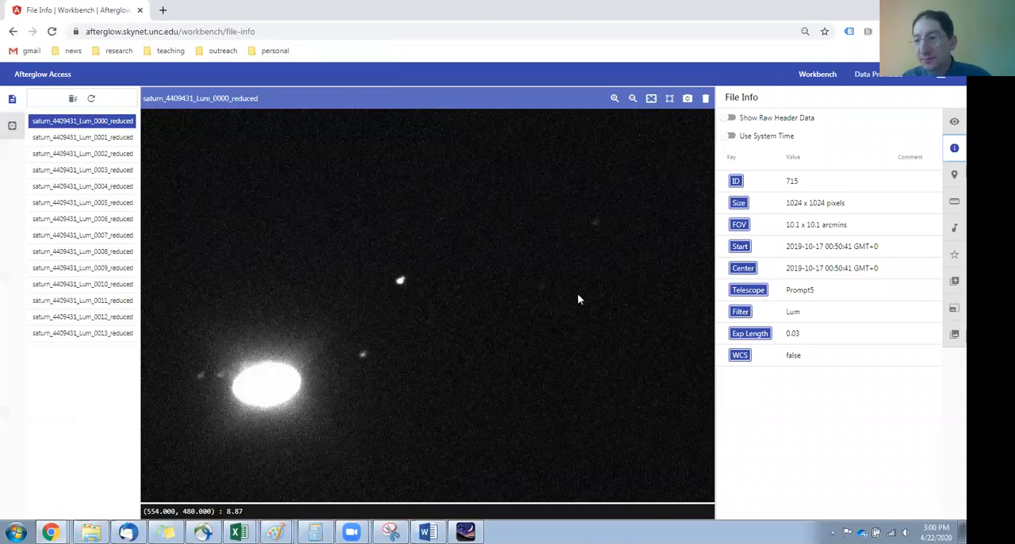
{"action": "left_click", "coordinate": [954, 203]}
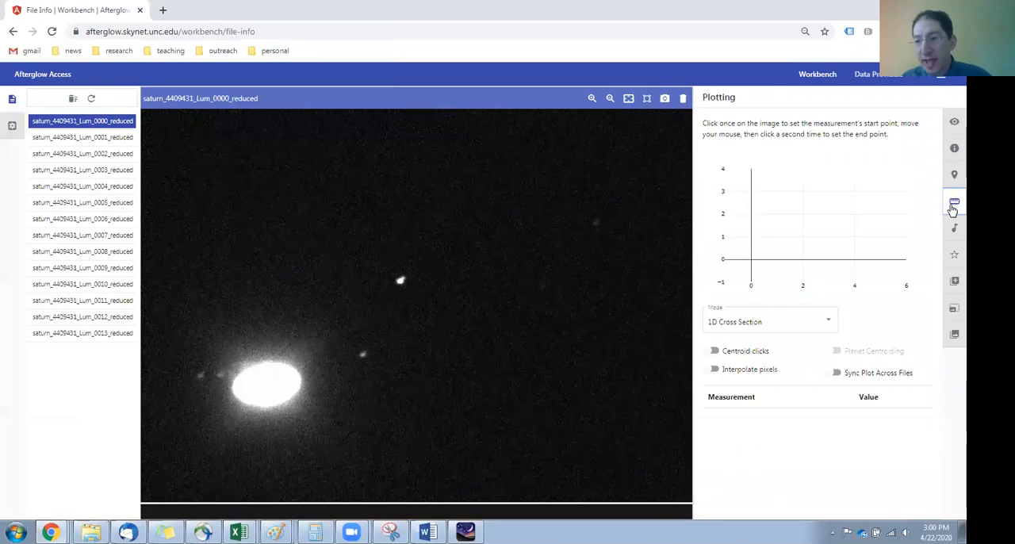
{"action": "left_click_drag", "start_coordinate": [303, 274], "coordinate": [379, 224]}
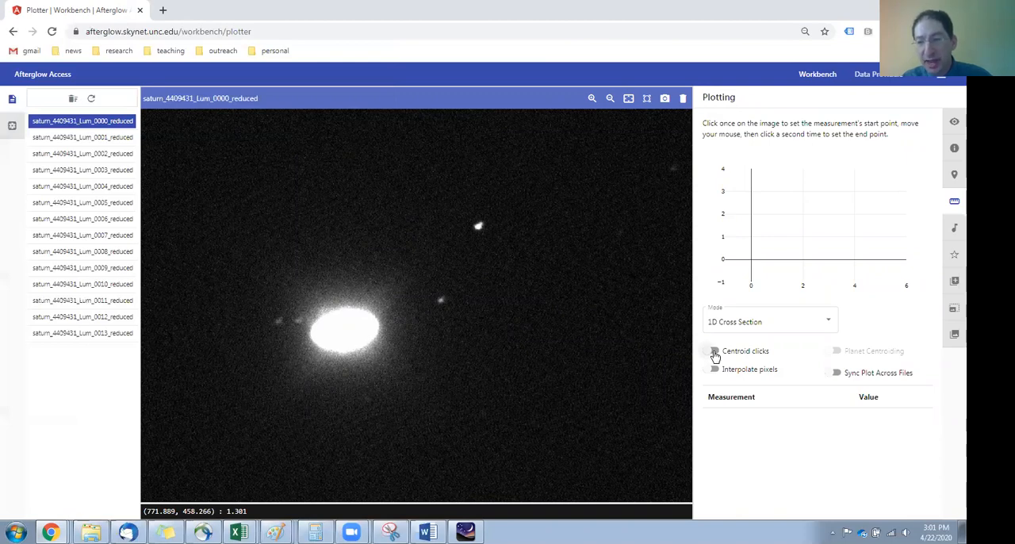
{"action": "left_click", "coordinate": [715, 353]}
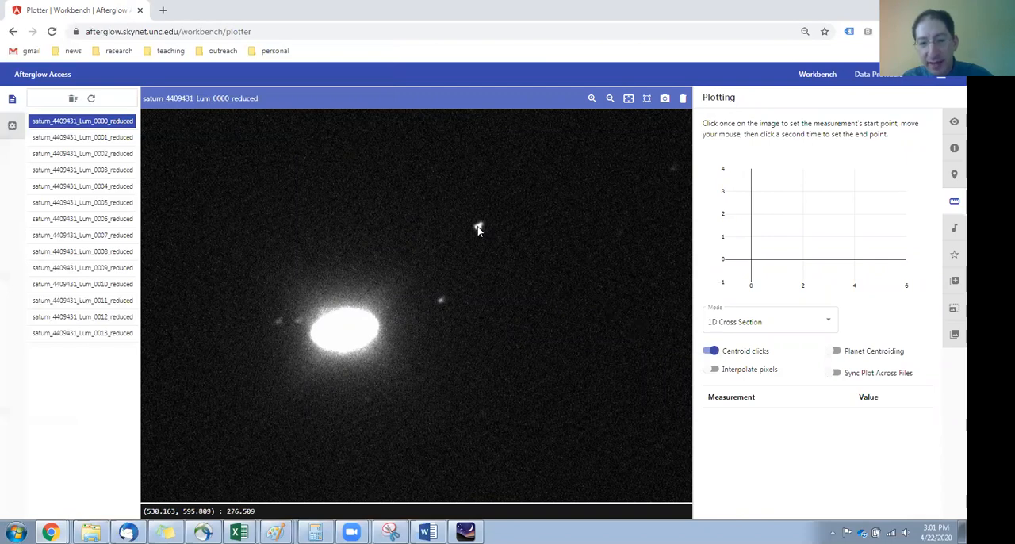
Step: Measure from Titan, the brightest moon, to Saturn's centre with Planet Centroiding enabled for the planet, and highlight the separation in arcseconds
{"action": "left_click", "coordinate": [479, 229]}
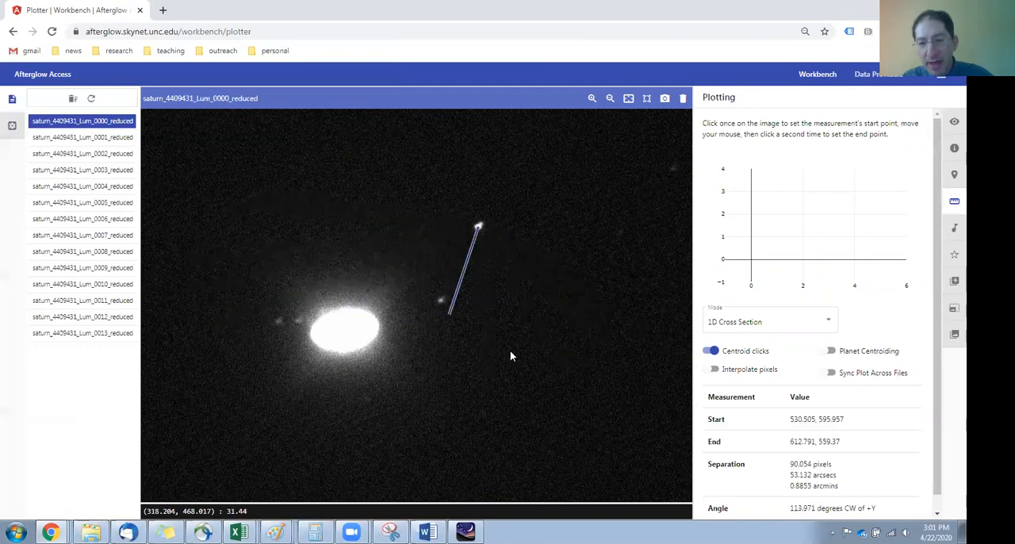
{"action": "left_click", "coordinate": [827, 350]}
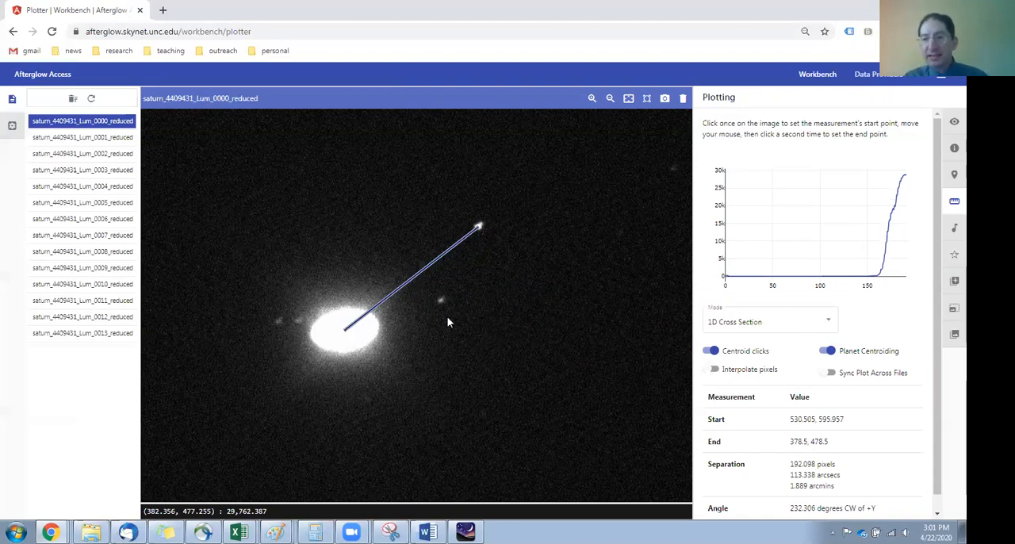
{"action": "left_click_drag", "start_coordinate": [790, 474], "coordinate": [813, 474]}
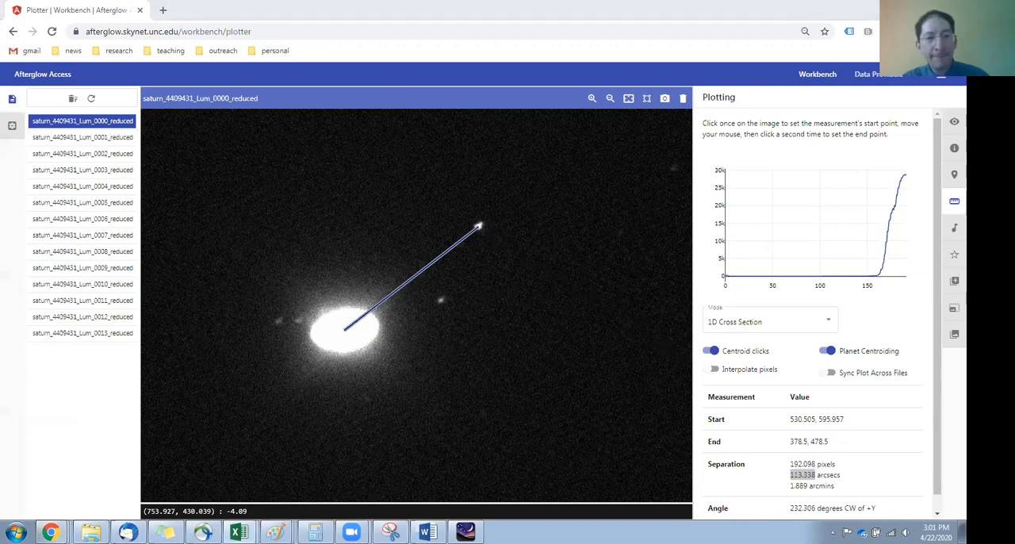
Step: Open the image saturn_4409431_Lum_0001_reduced and show its file info to read the observation time
{"action": "left_click", "coordinate": [65, 138]}
{"action": "left_click_drag", "start_coordinate": [286, 350], "coordinate": [298, 282]}
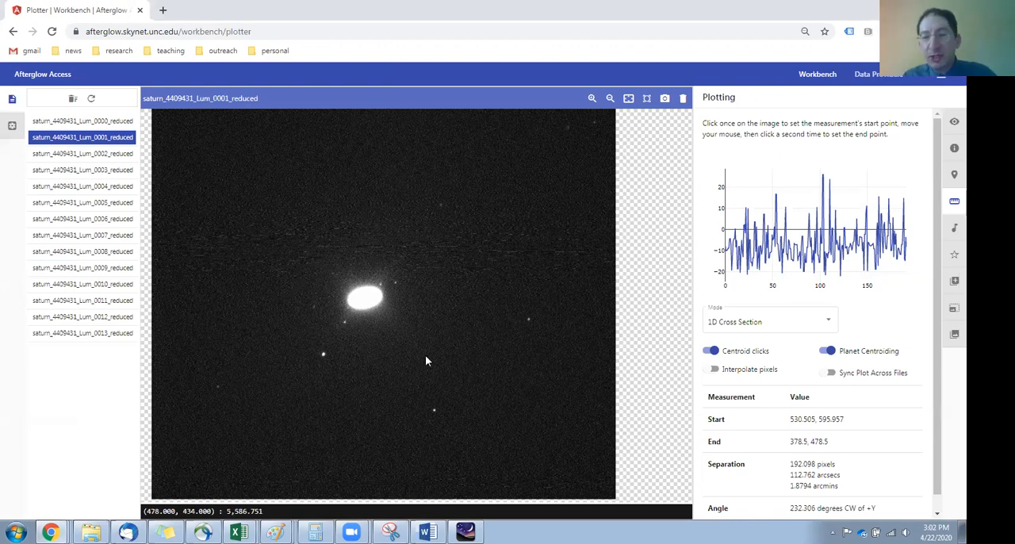
{"action": "left_click_drag", "start_coordinate": [302, 197], "coordinate": [217, 206]}
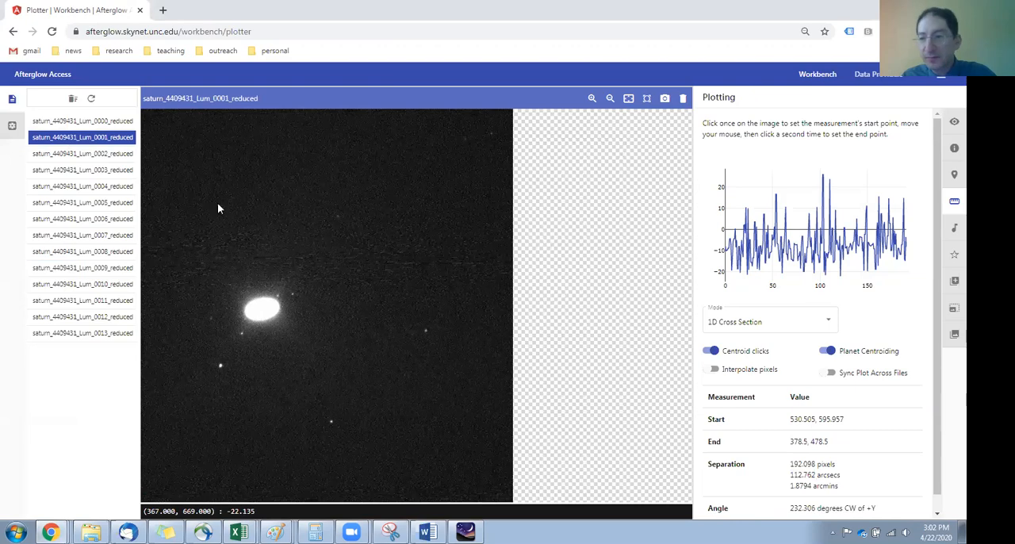
{"action": "left_click", "coordinate": [953, 152]}
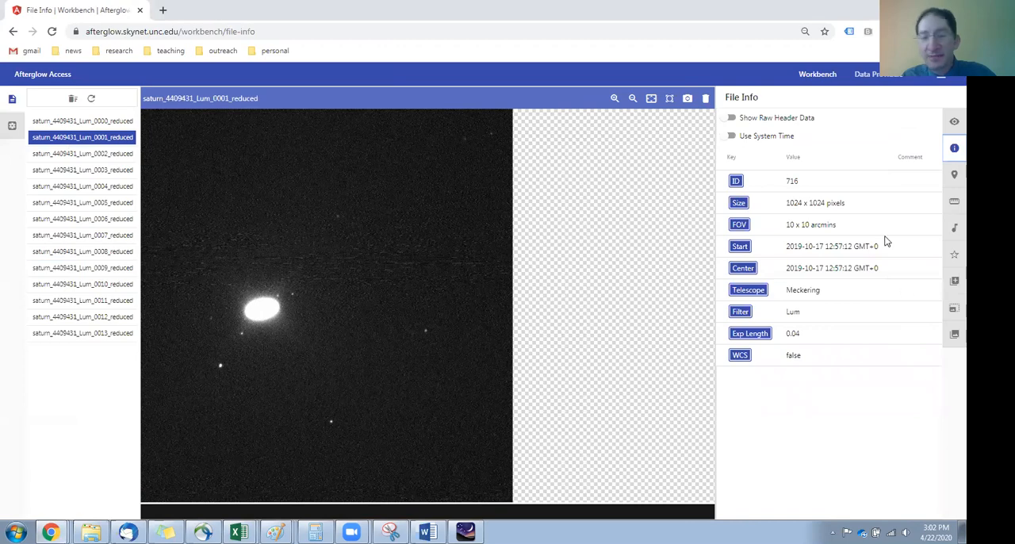
Step: Switch to Stellarium, set the simulation time to hour 12 and minute 57, and place the recentred Saturn view beside the Afterglow image
{"action": "left_click", "coordinate": [465, 531]}
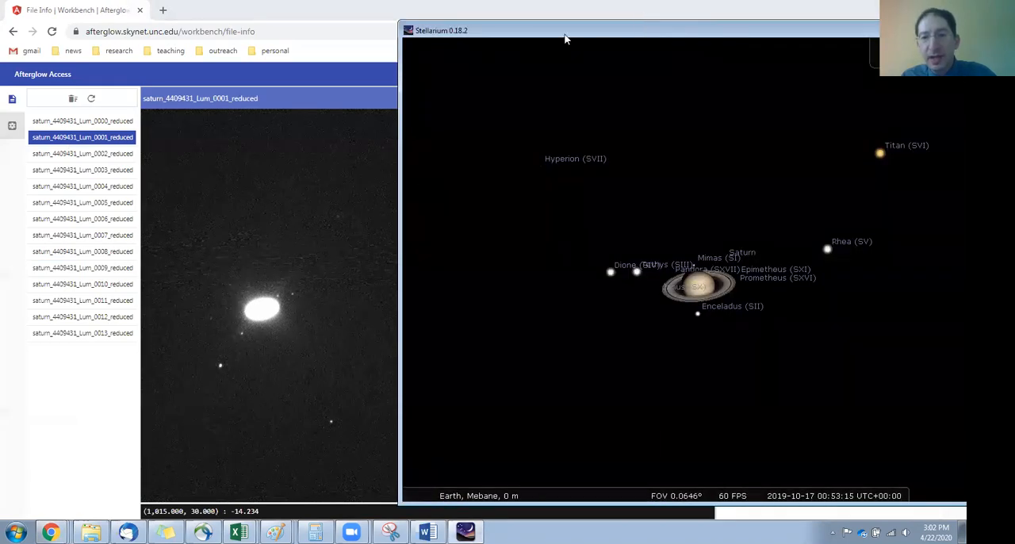
{"action": "left_click_drag", "start_coordinate": [566, 38], "coordinate": [281, 38]}
{"action": "mouse_move", "coordinate": [123, 204]}
{"action": "left_click", "coordinate": [139, 249]}
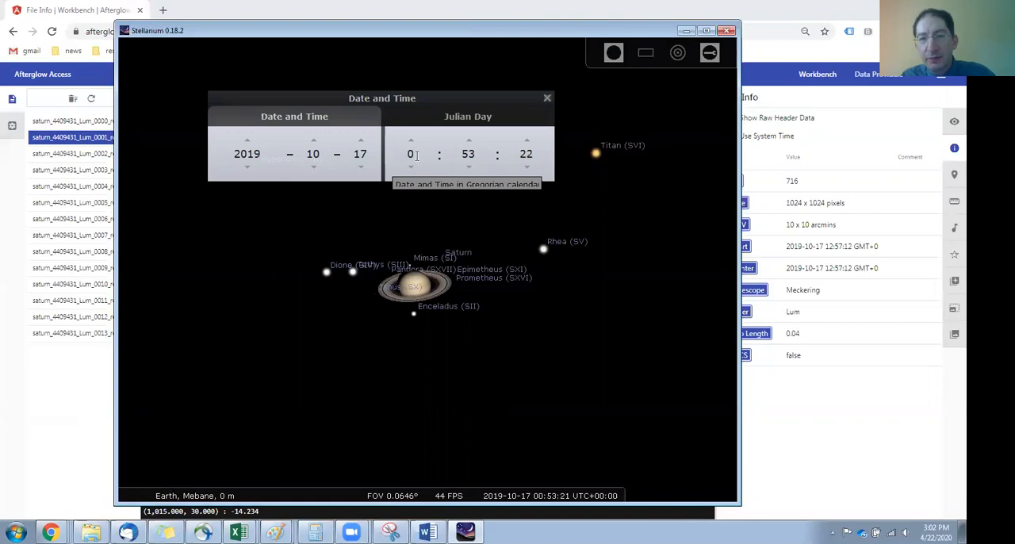
{"action": "left_click_drag", "start_coordinate": [416, 155], "coordinate": [401, 155]}
{"action": "type", "text": "12"}
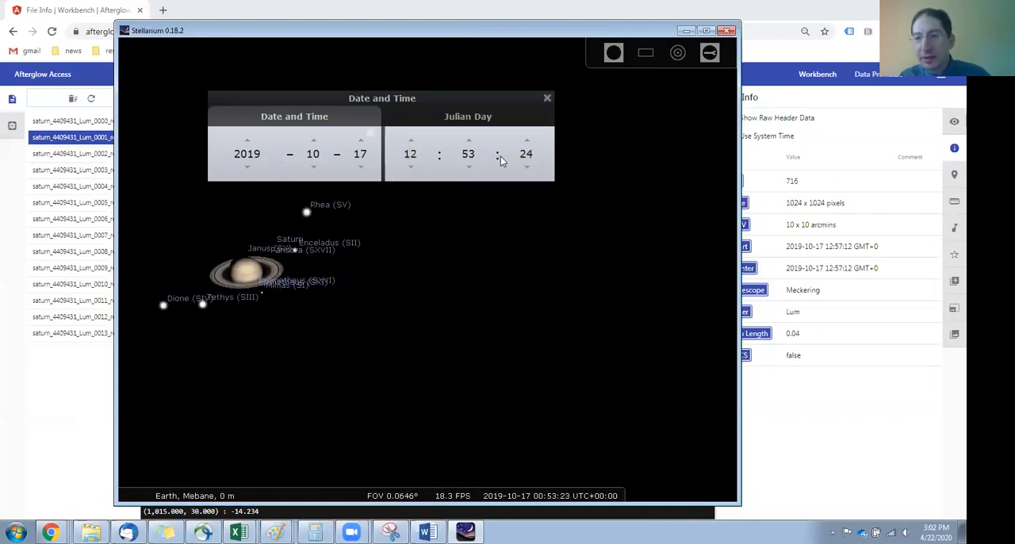
{"action": "left_click_drag", "start_coordinate": [470, 155], "coordinate": [477, 155]}
{"action": "type", "text": "7"}
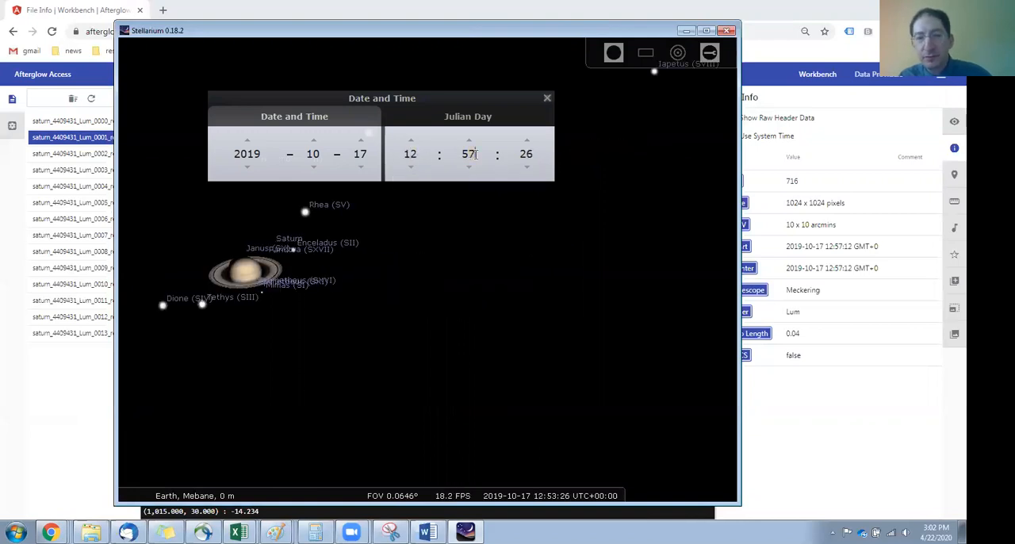
{"action": "left_click", "coordinate": [546, 99]}
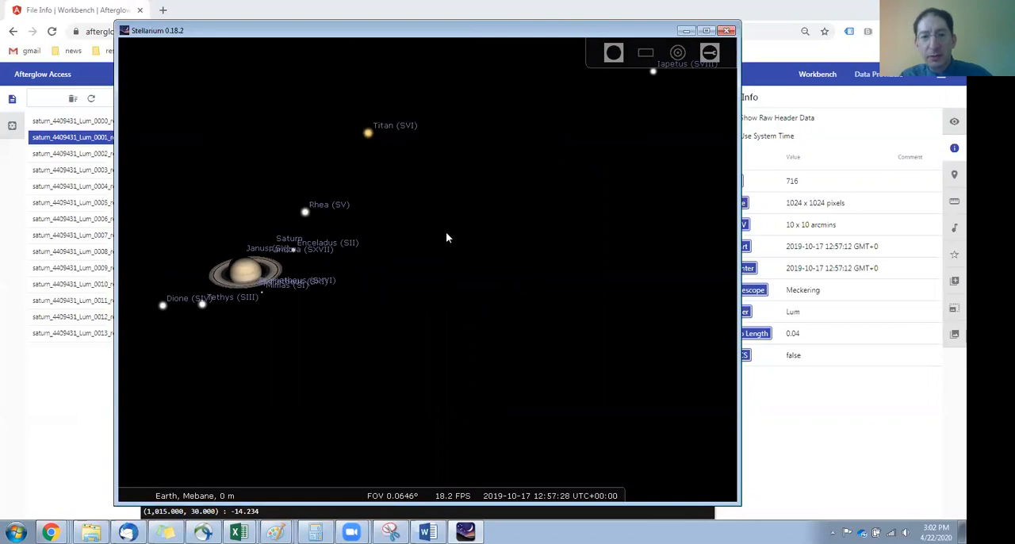
{"action": "left_click_drag", "start_coordinate": [446, 232], "coordinate": [552, 251]}
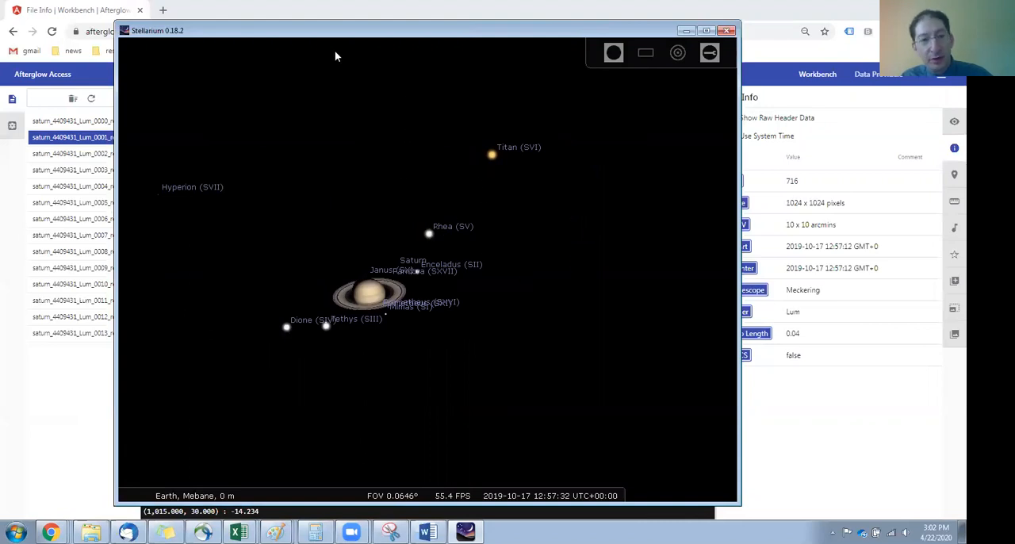
{"action": "left_click_drag", "start_coordinate": [265, 36], "coordinate": [513, 39]}
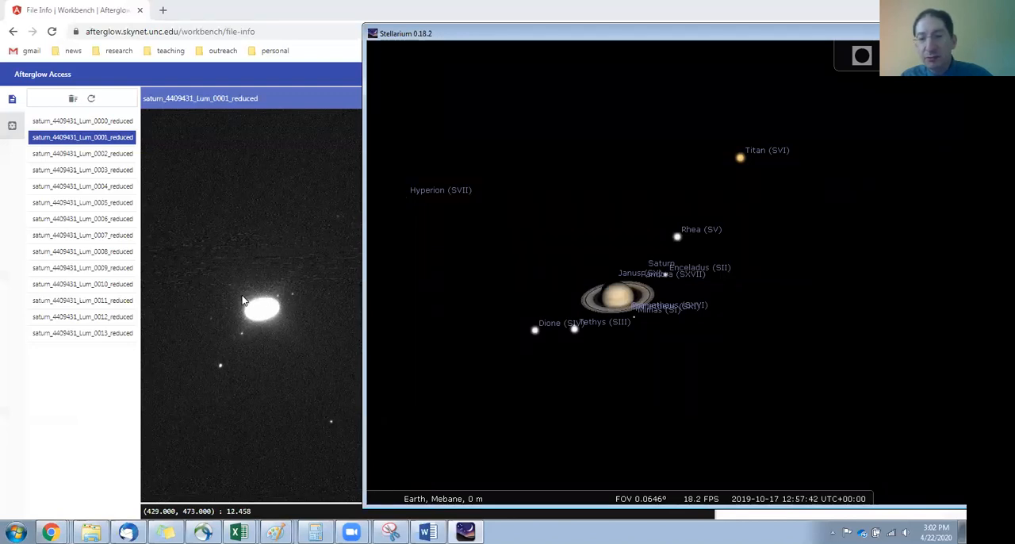
Step: Rotate the second Saturn image by 180 degrees in Afterglow and compare its moon pattern with the Stellarium view
{"action": "left_click", "coordinate": [469, 14]}
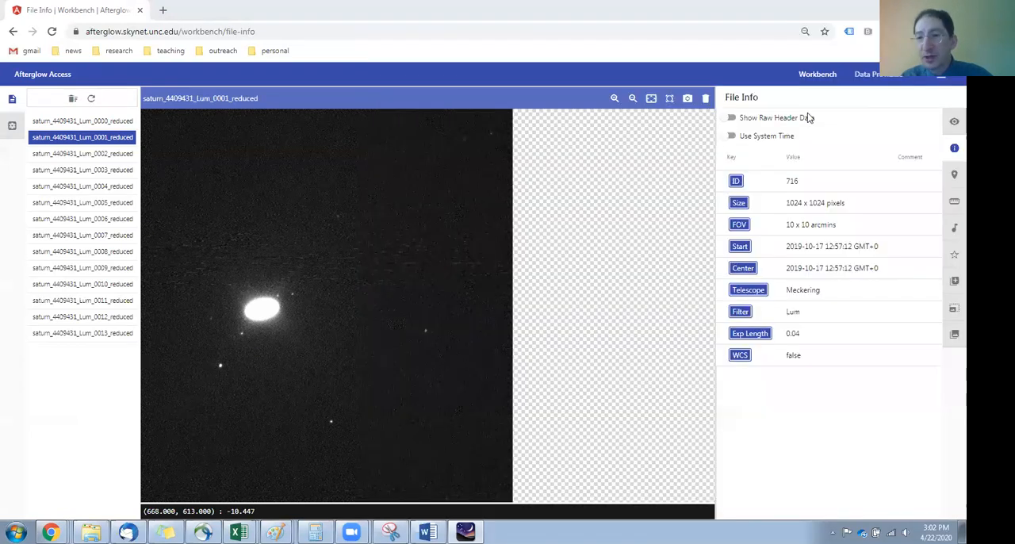
{"action": "left_click", "coordinate": [953, 124]}
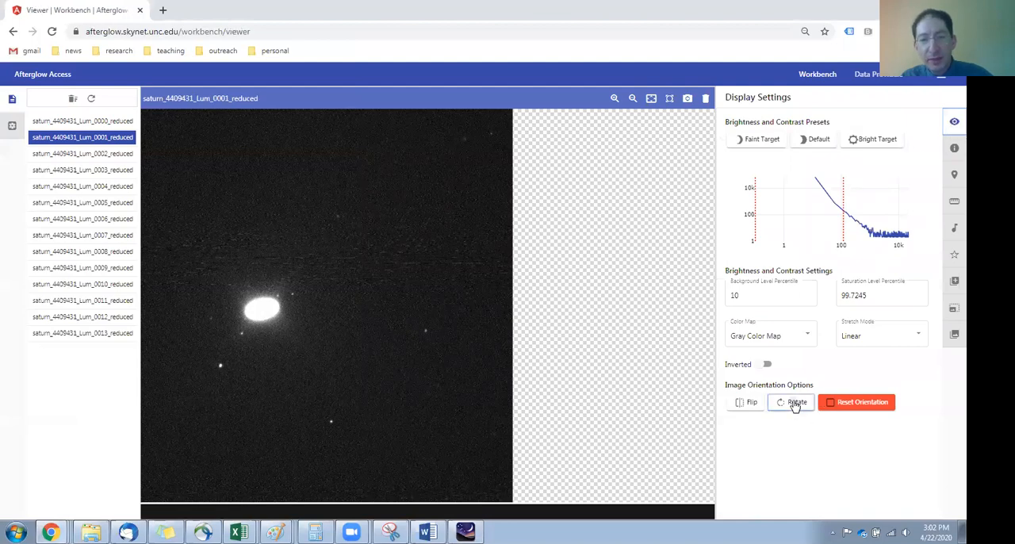
{"action": "left_click", "coordinate": [795, 403]}
{"action": "left_click", "coordinate": [795, 404]}
{"action": "left_click_drag", "start_coordinate": [601, 316], "coordinate": [280, 320]}
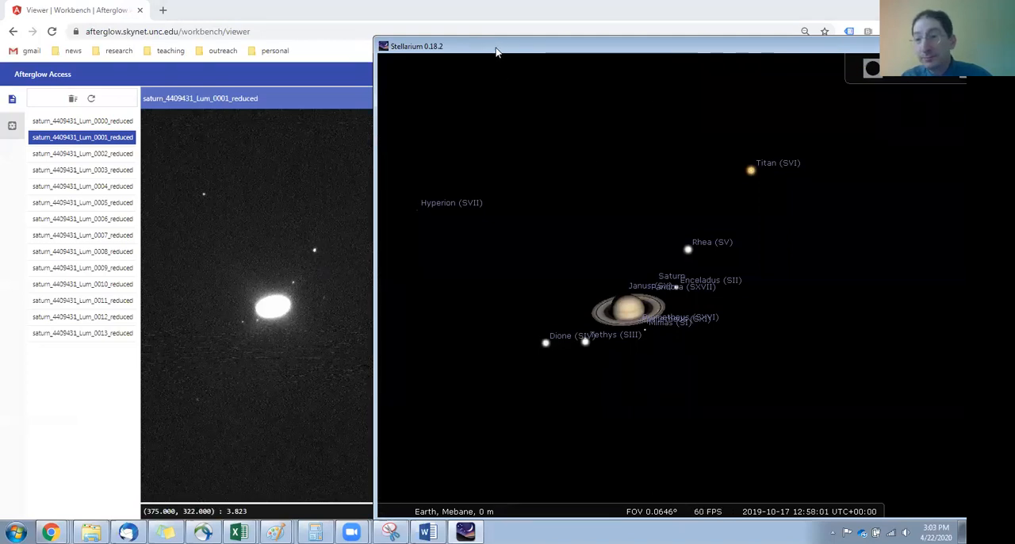
{"action": "left_click", "coordinate": [347, 231]}
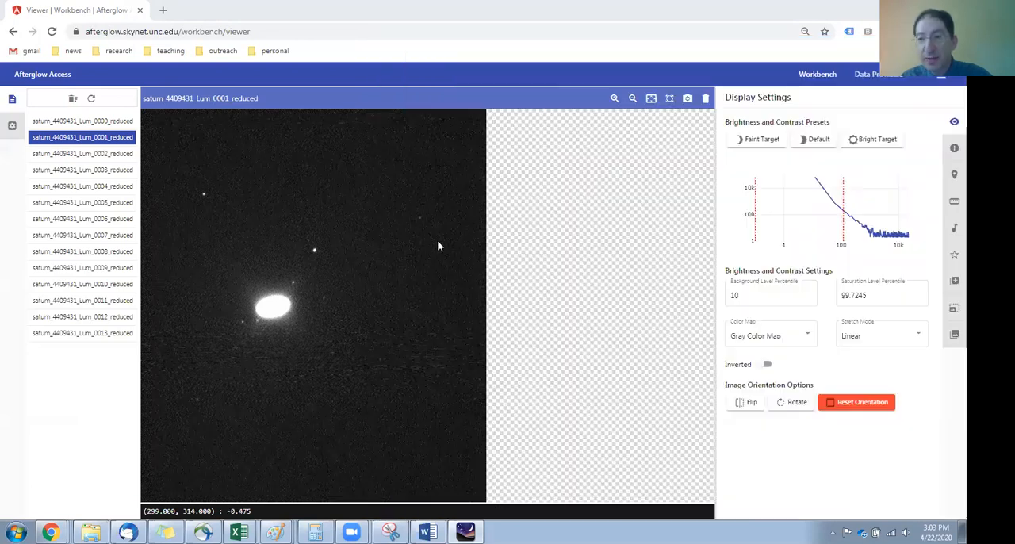
Step: Measure from Titan's centroid to Saturn's centre in the second image, using Planet Centroiding only for Saturn, and highlight the separation in arcseconds
{"action": "left_click", "coordinate": [951, 206]}
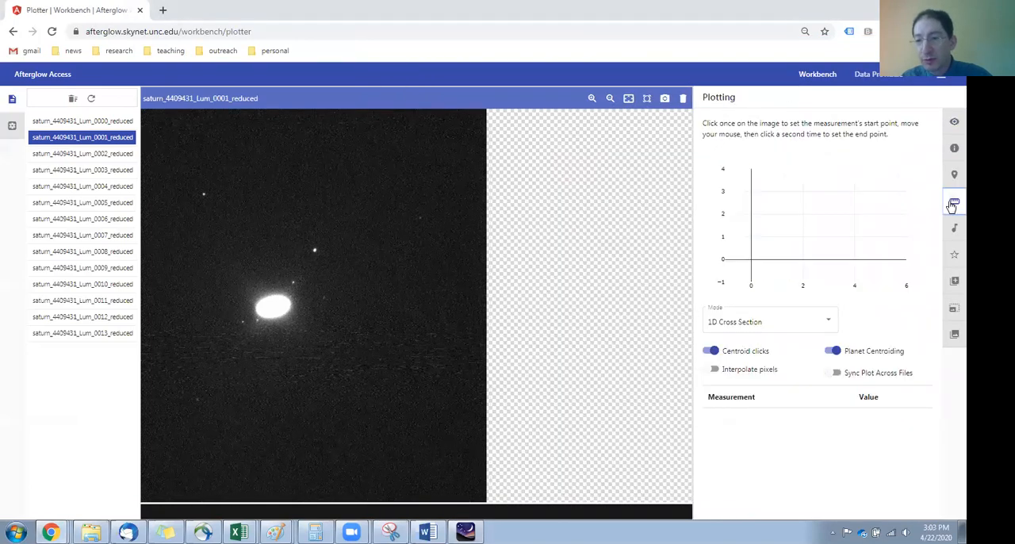
{"action": "left_click", "coordinate": [833, 351]}
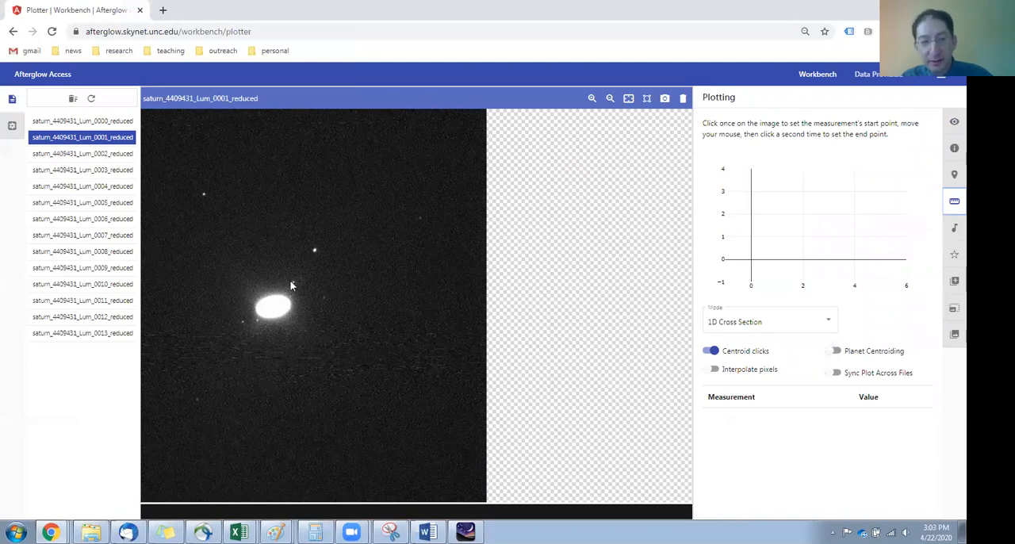
{"action": "scroll", "coordinate": [310, 251], "scroll_direction": "up", "scroll_amount": 3}
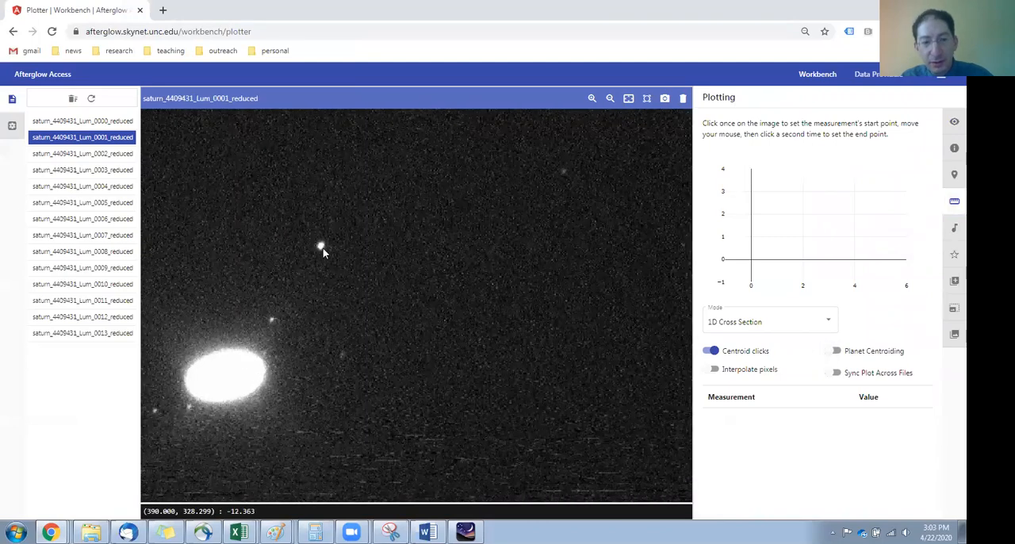
{"action": "left_click", "coordinate": [321, 248]}
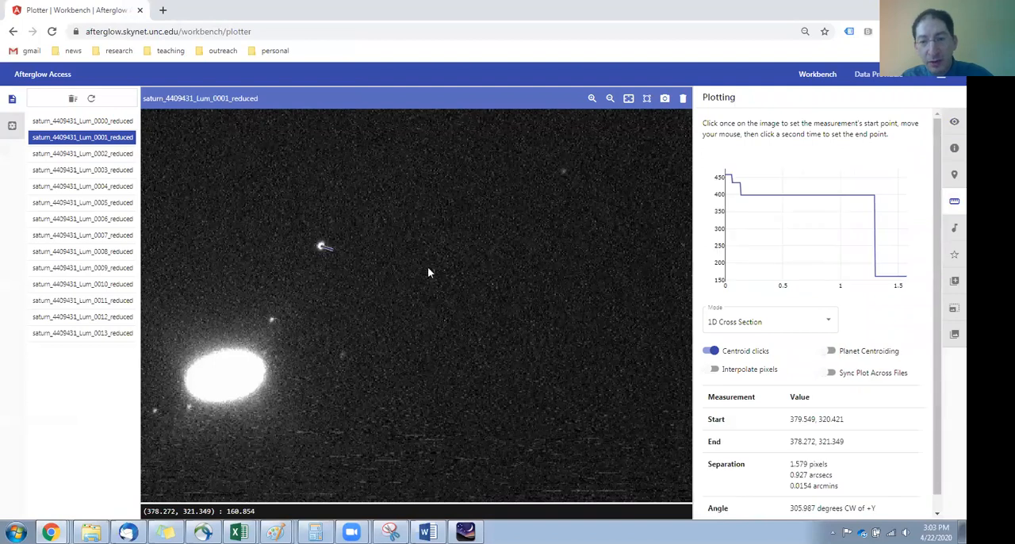
{"action": "left_click", "coordinate": [825, 351]}
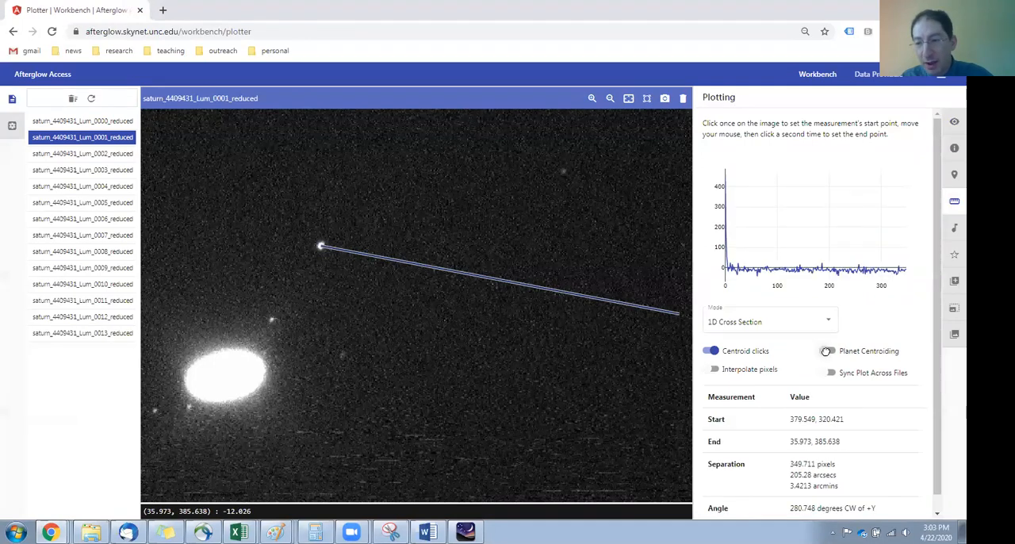
{"action": "left_click", "coordinate": [228, 381]}
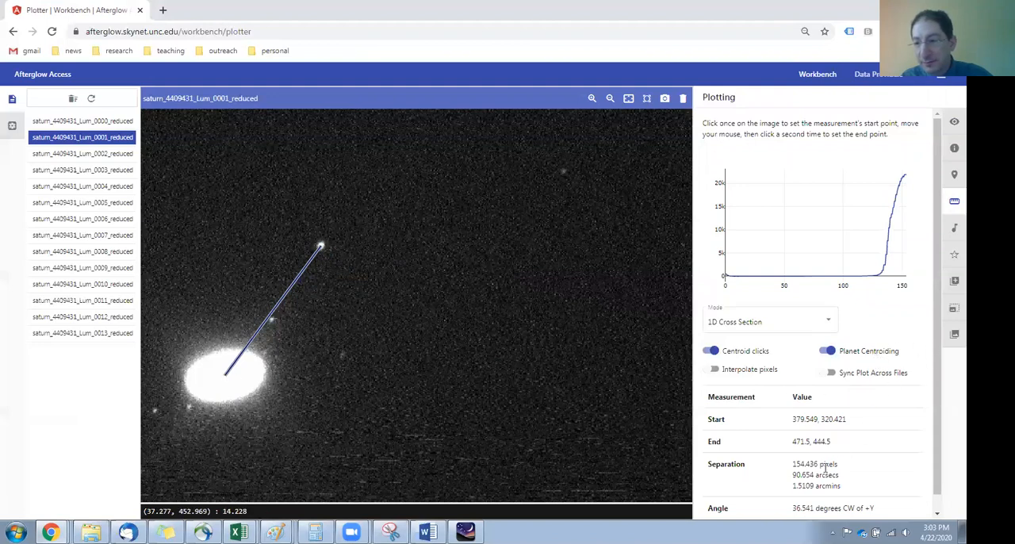
{"action": "left_click_drag", "start_coordinate": [793, 475], "coordinate": [815, 474]}
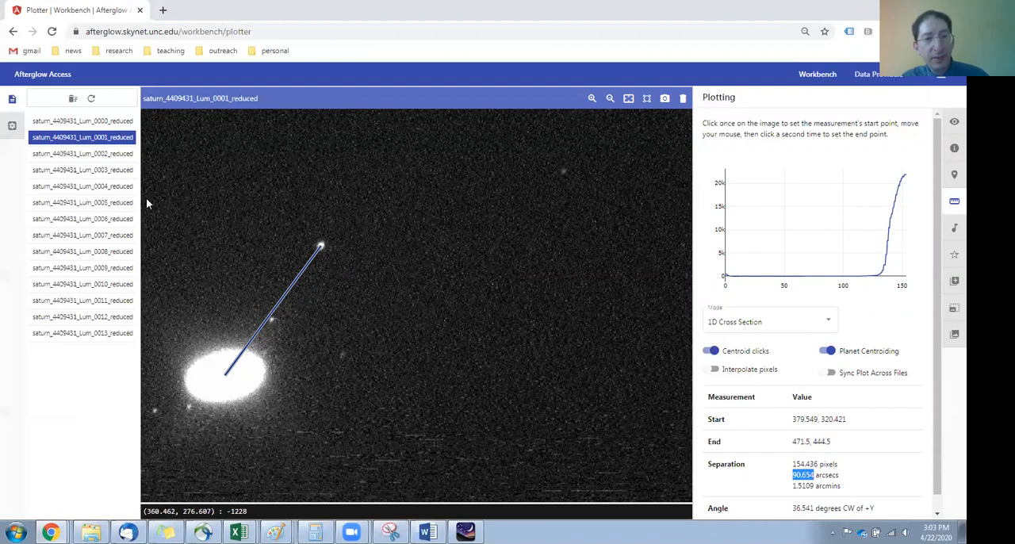
Step: View the reduced Saturn images from Lum_0002 through Lum_0011 in order and examine how the brightest moon's position shifts around the planet
{"action": "left_click", "coordinate": [108, 155]}
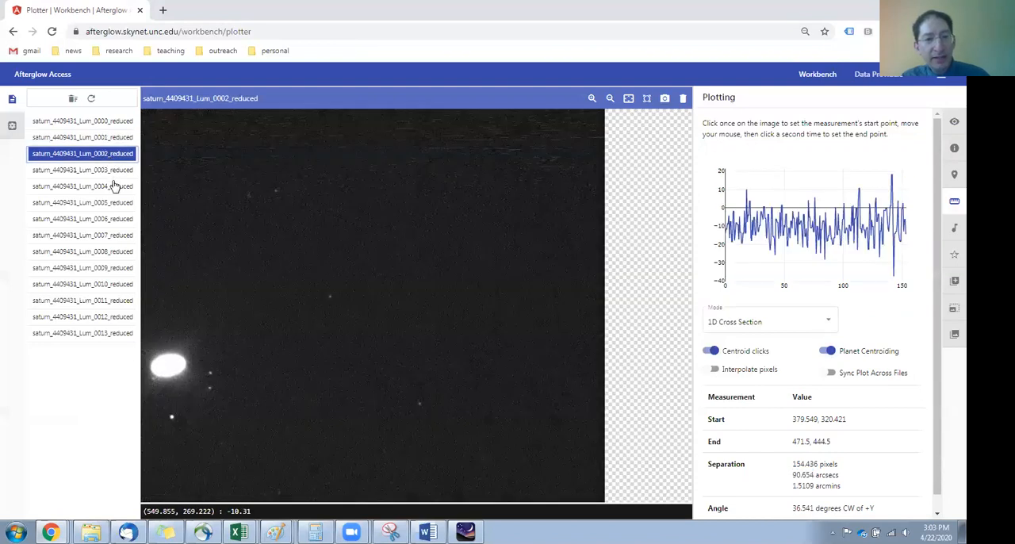
{"action": "left_click", "coordinate": [114, 171]}
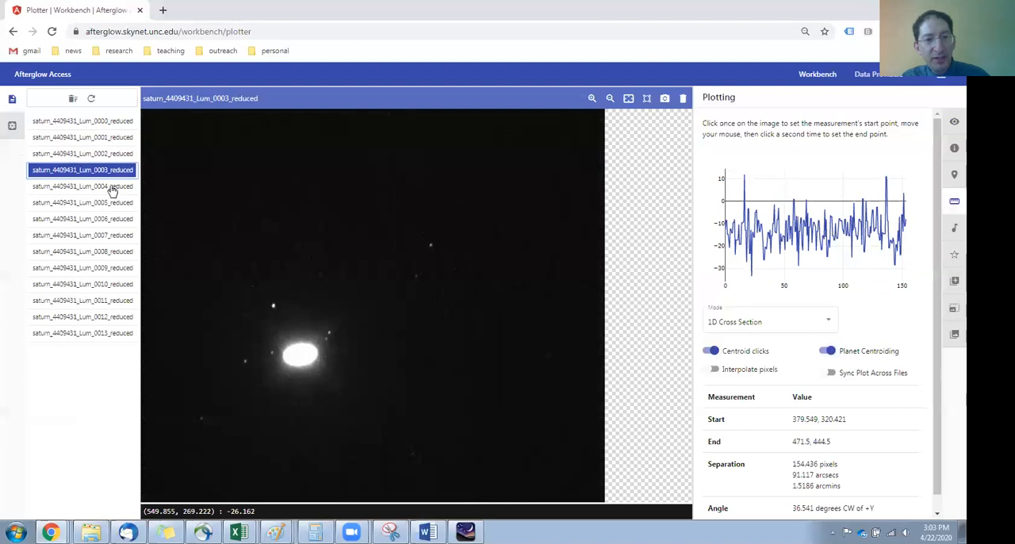
{"action": "left_click", "coordinate": [115, 187]}
{"action": "left_click", "coordinate": [115, 204]}
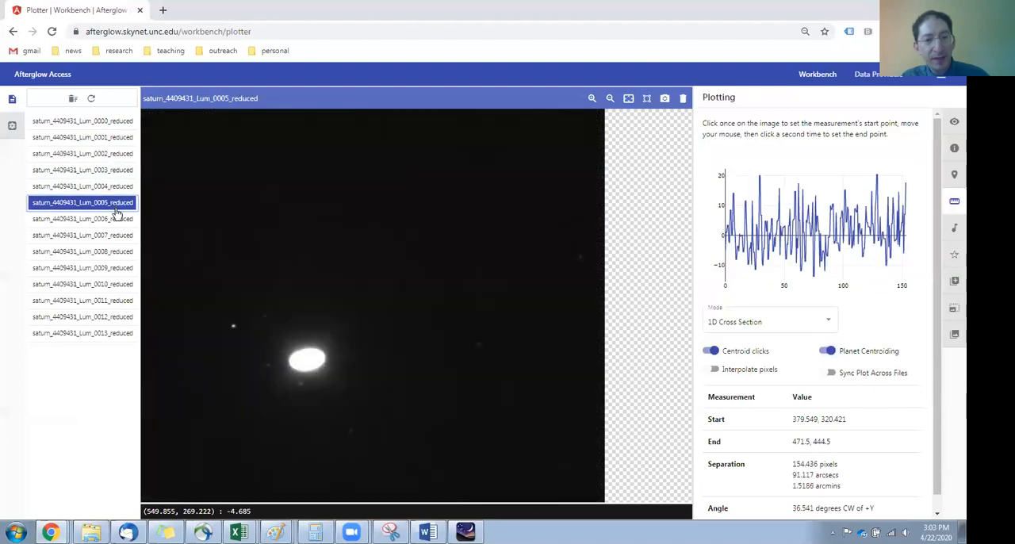
{"action": "left_click", "coordinate": [114, 221]}
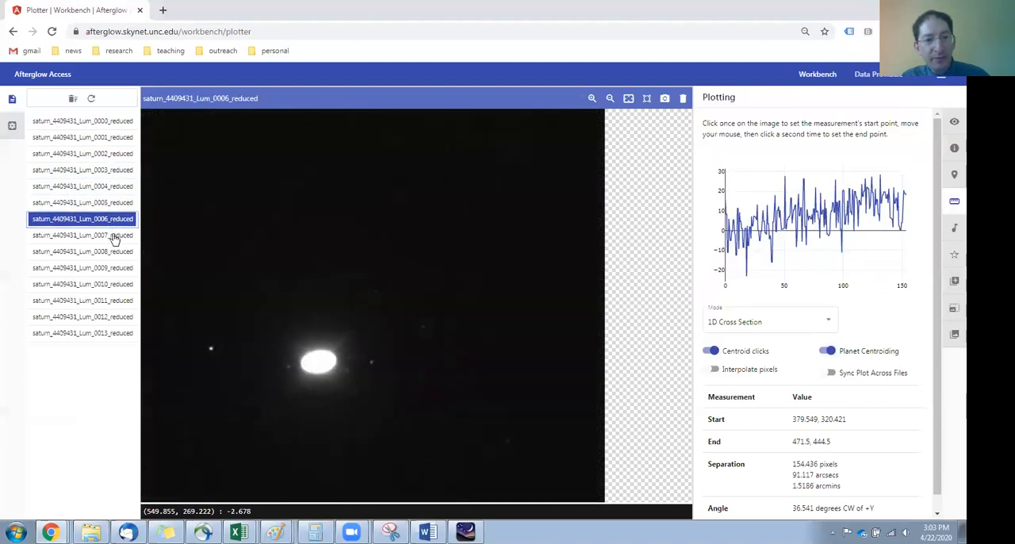
{"action": "left_click", "coordinate": [114, 236]}
{"action": "left_click", "coordinate": [115, 253]}
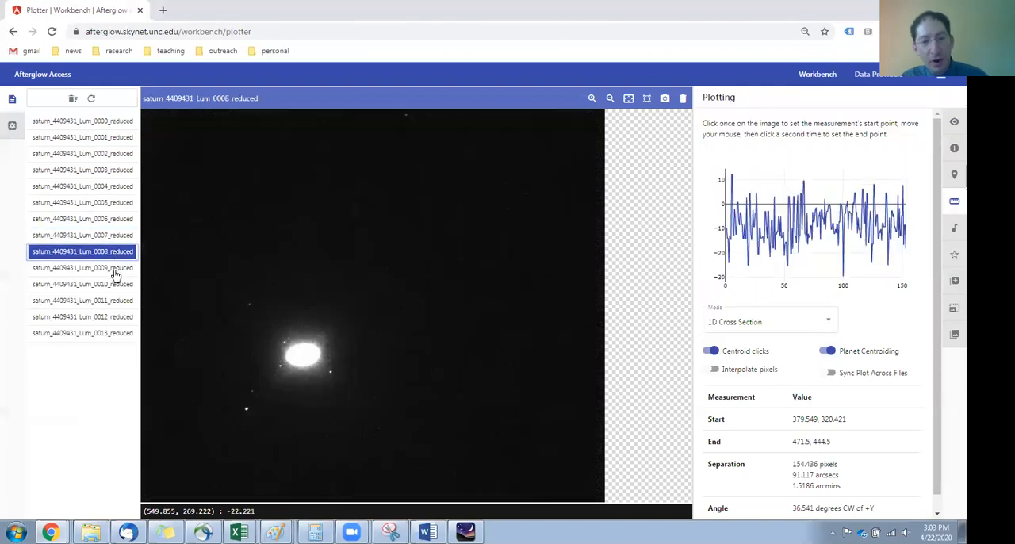
{"action": "left_click", "coordinate": [114, 269]}
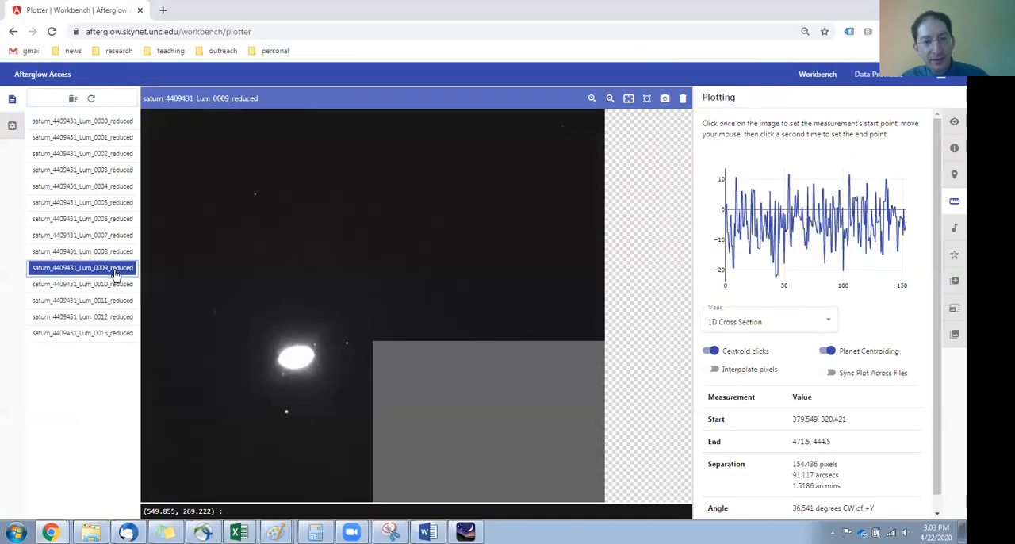
{"action": "left_click", "coordinate": [115, 287]}
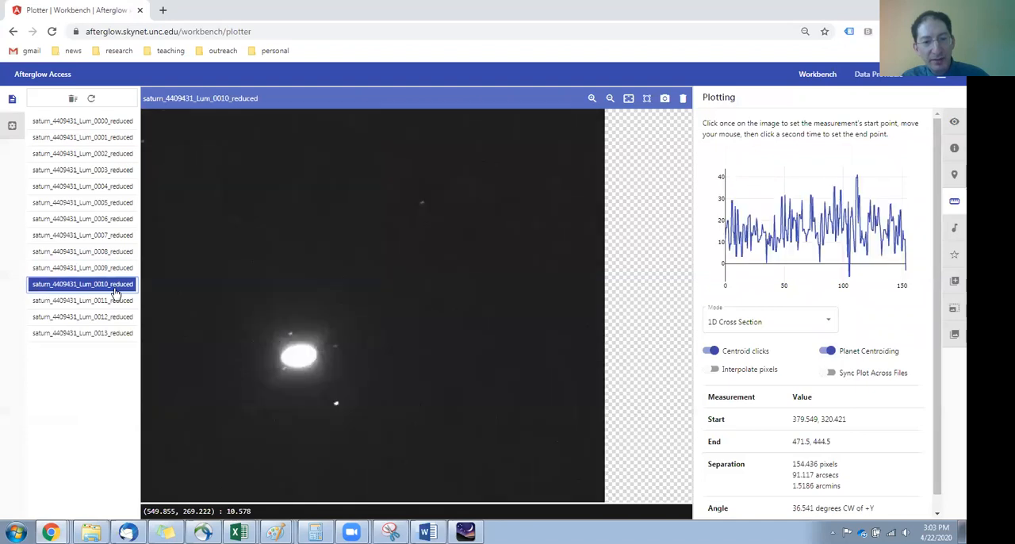
{"action": "left_click", "coordinate": [114, 301]}
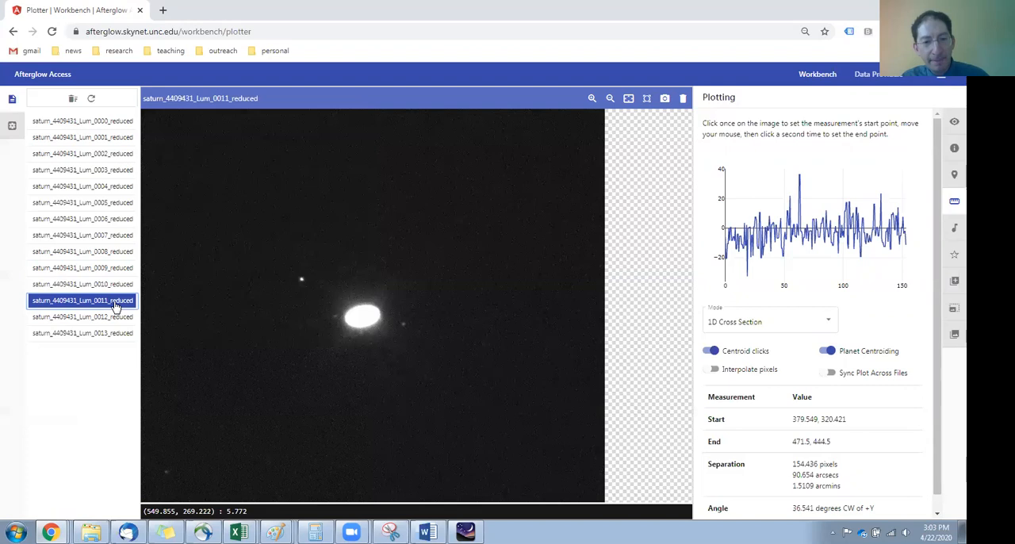
Step: Return to the Lum_0005 Saturn image and step through to Lum_0013, comparing Titan's position and the image orientation between successive frames
{"action": "left_click", "coordinate": [119, 204]}
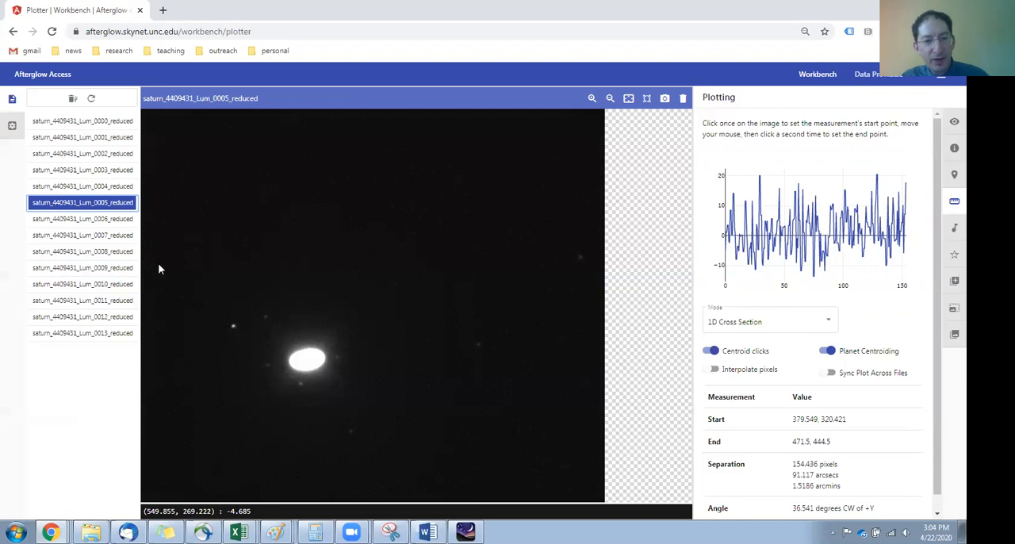
{"action": "left_click", "coordinate": [118, 219]}
{"action": "left_click", "coordinate": [115, 235]}
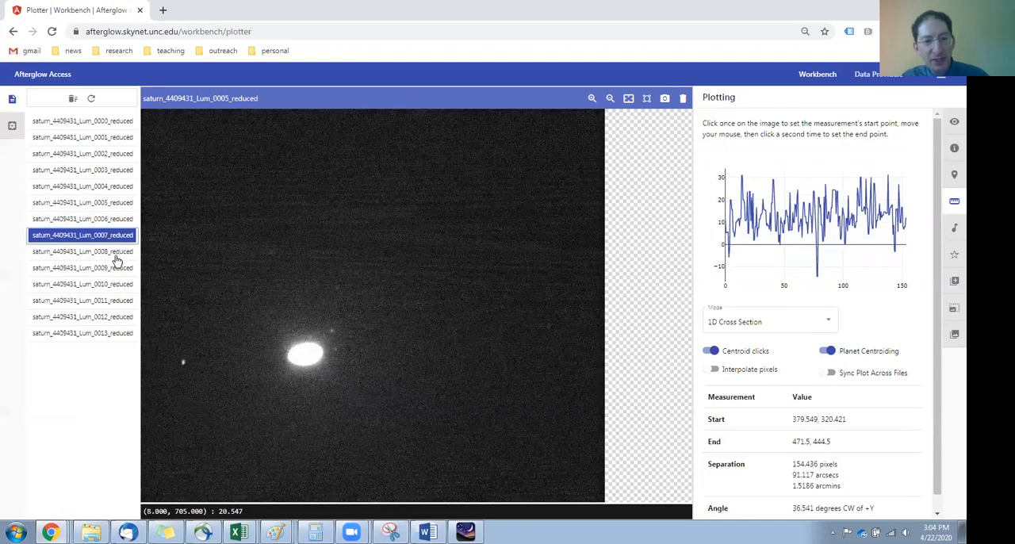
{"action": "left_click", "coordinate": [116, 254]}
{"action": "left_click", "coordinate": [119, 270]}
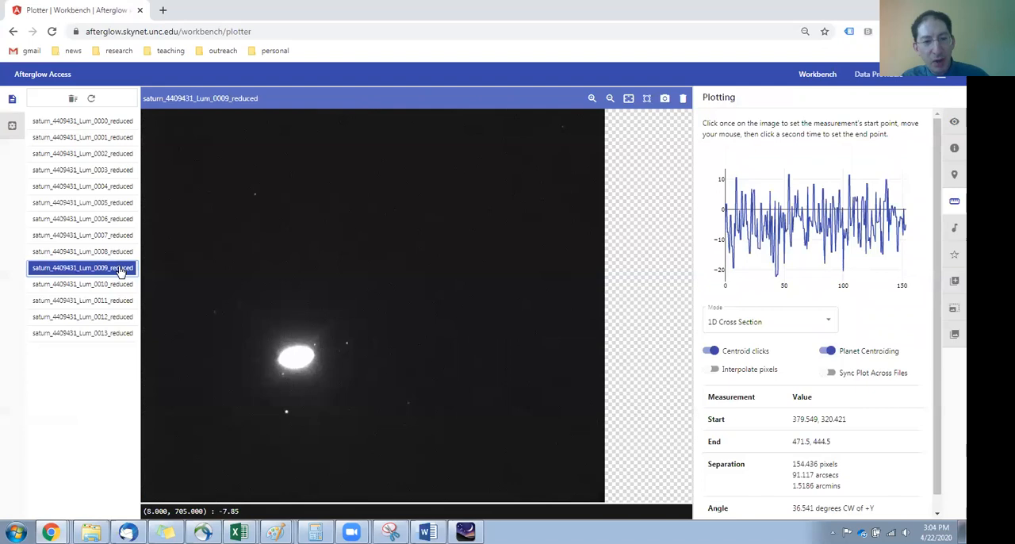
{"action": "left_click", "coordinate": [120, 286]}
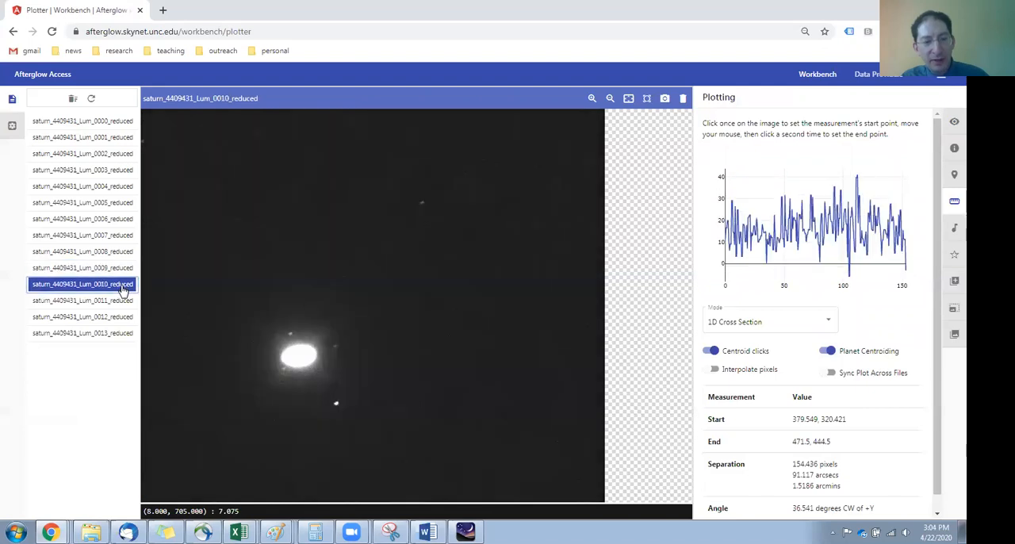
{"action": "left_click", "coordinate": [120, 300]}
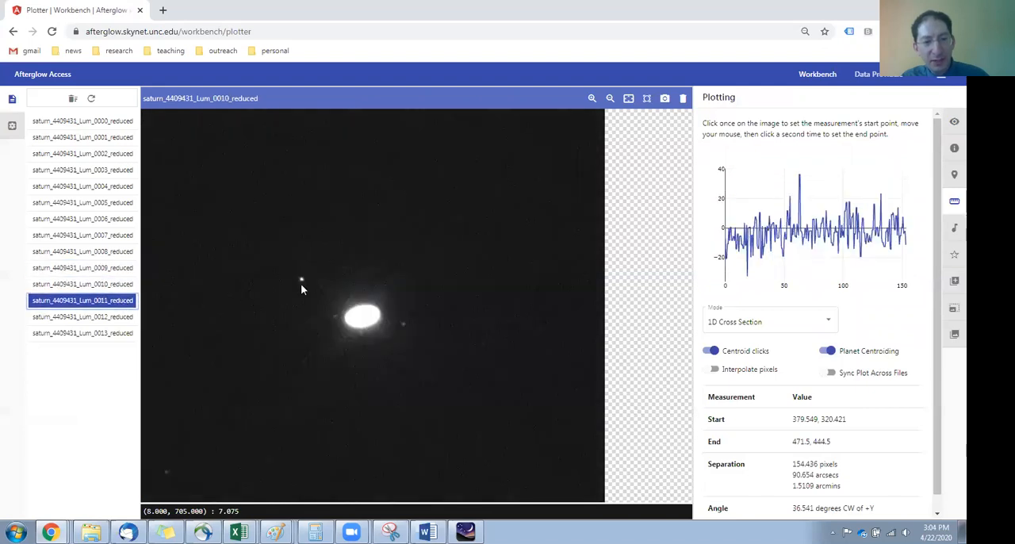
{"action": "left_click", "coordinate": [121, 321]}
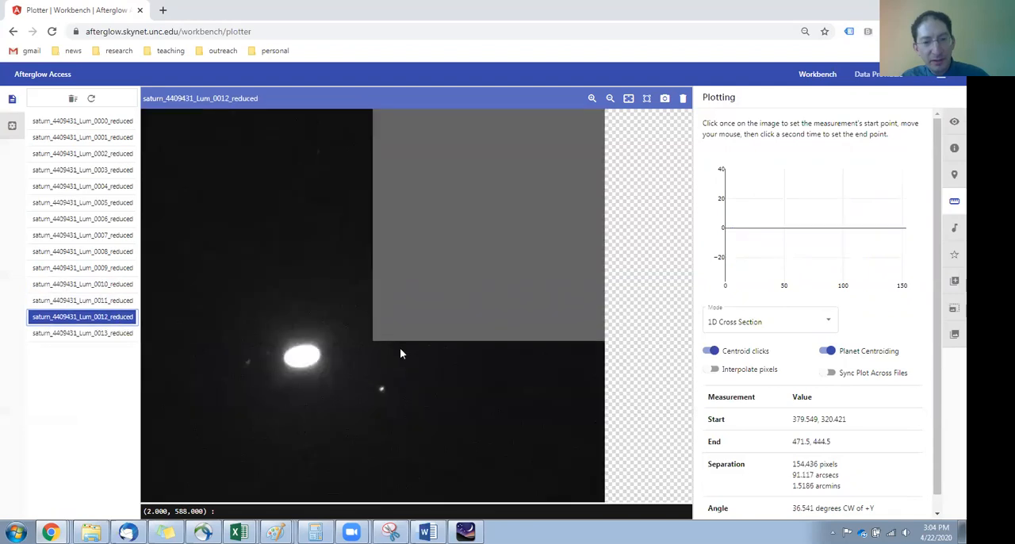
{"action": "left_click", "coordinate": [111, 335]}
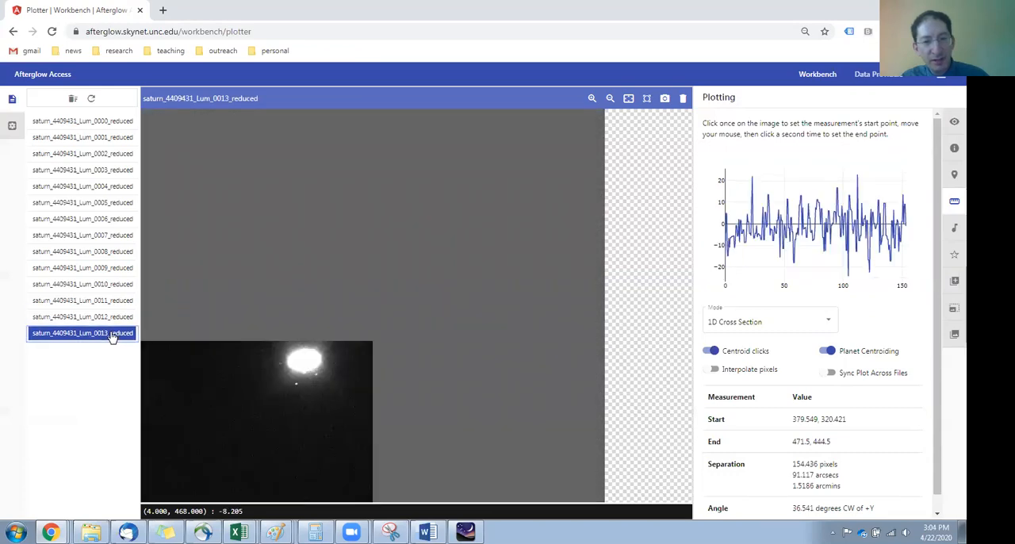